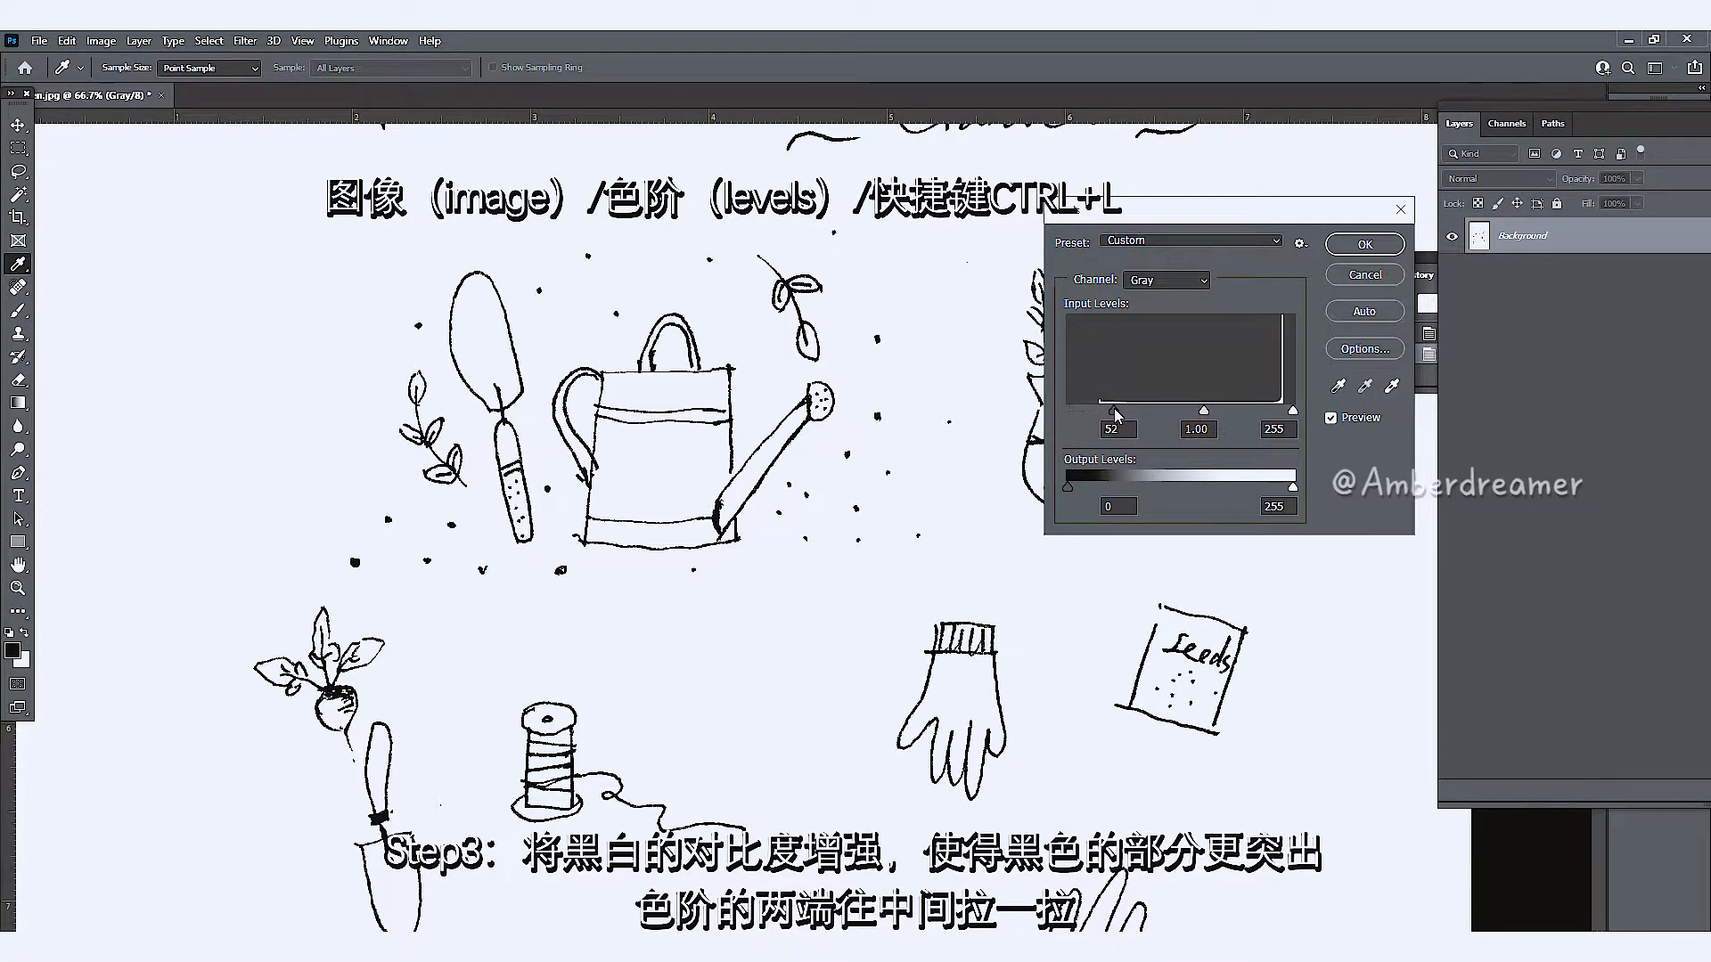
- Strengthen the drawing's black-and-white contrast with Levels by moving both input ends inward, and save the image
{"action": "left_click_drag", "start_coordinate": [1293, 412], "coordinate": [1262, 411]}
{"action": "left_click_drag", "start_coordinate": [1113, 411], "coordinate": [1163, 415]}
{"action": "left_click", "coordinate": [1364, 244]}
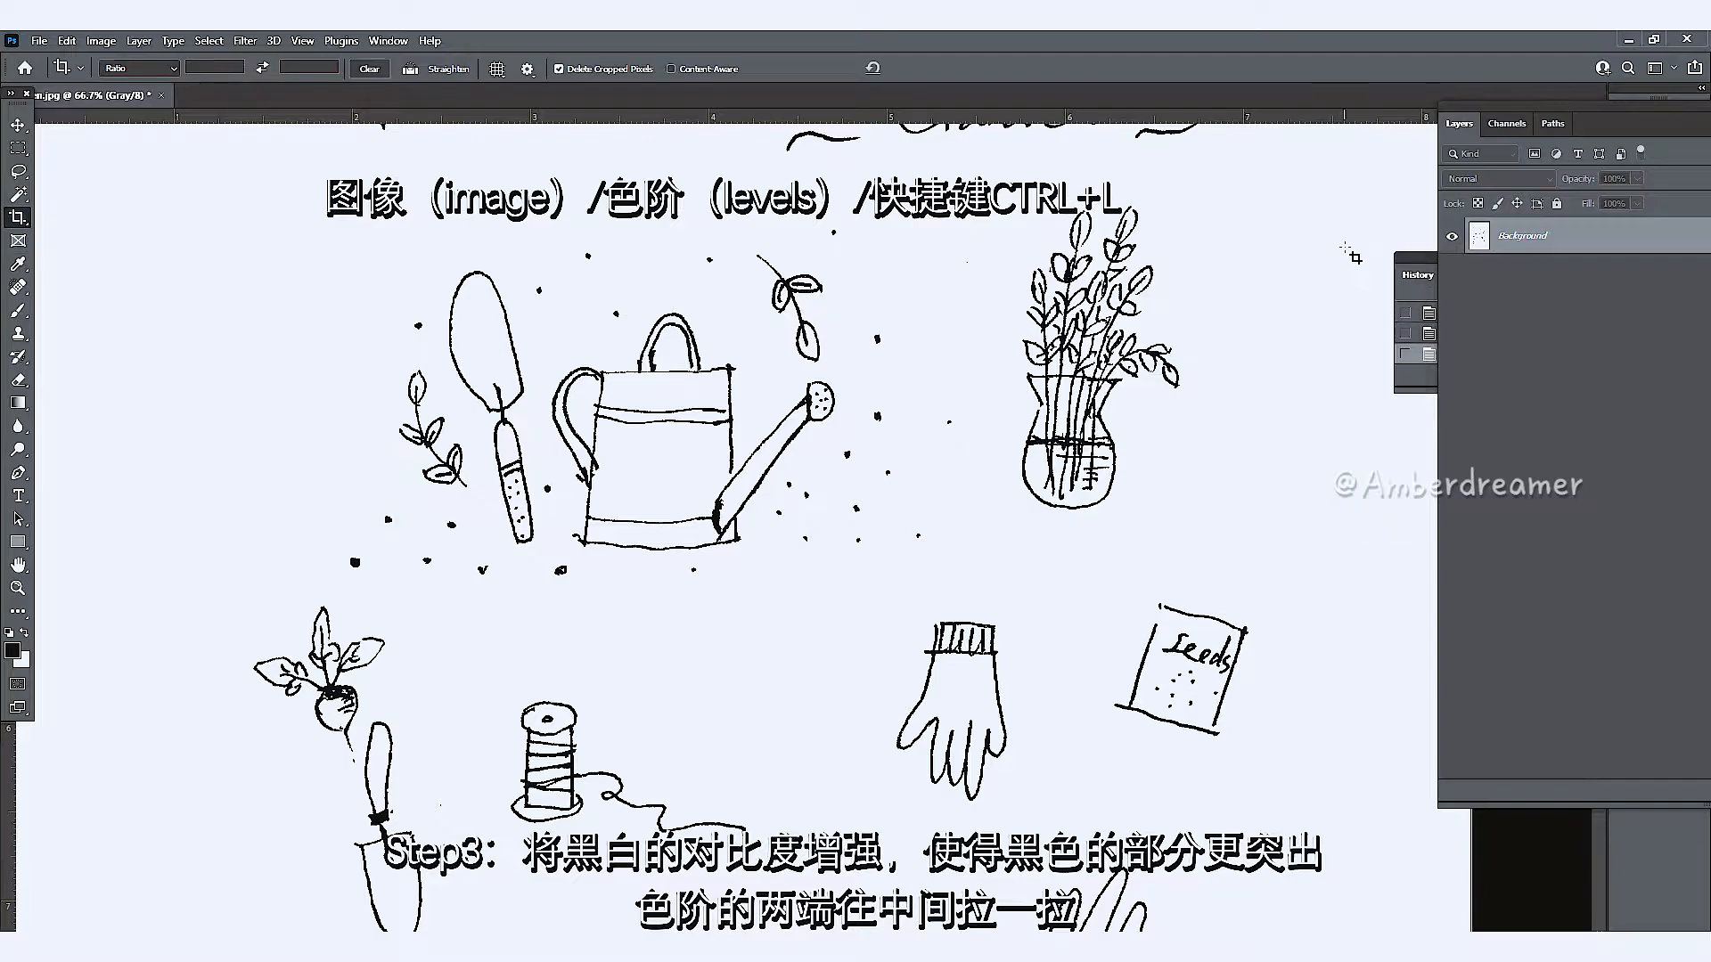
{"action": "left_click", "coordinate": [38, 41]}
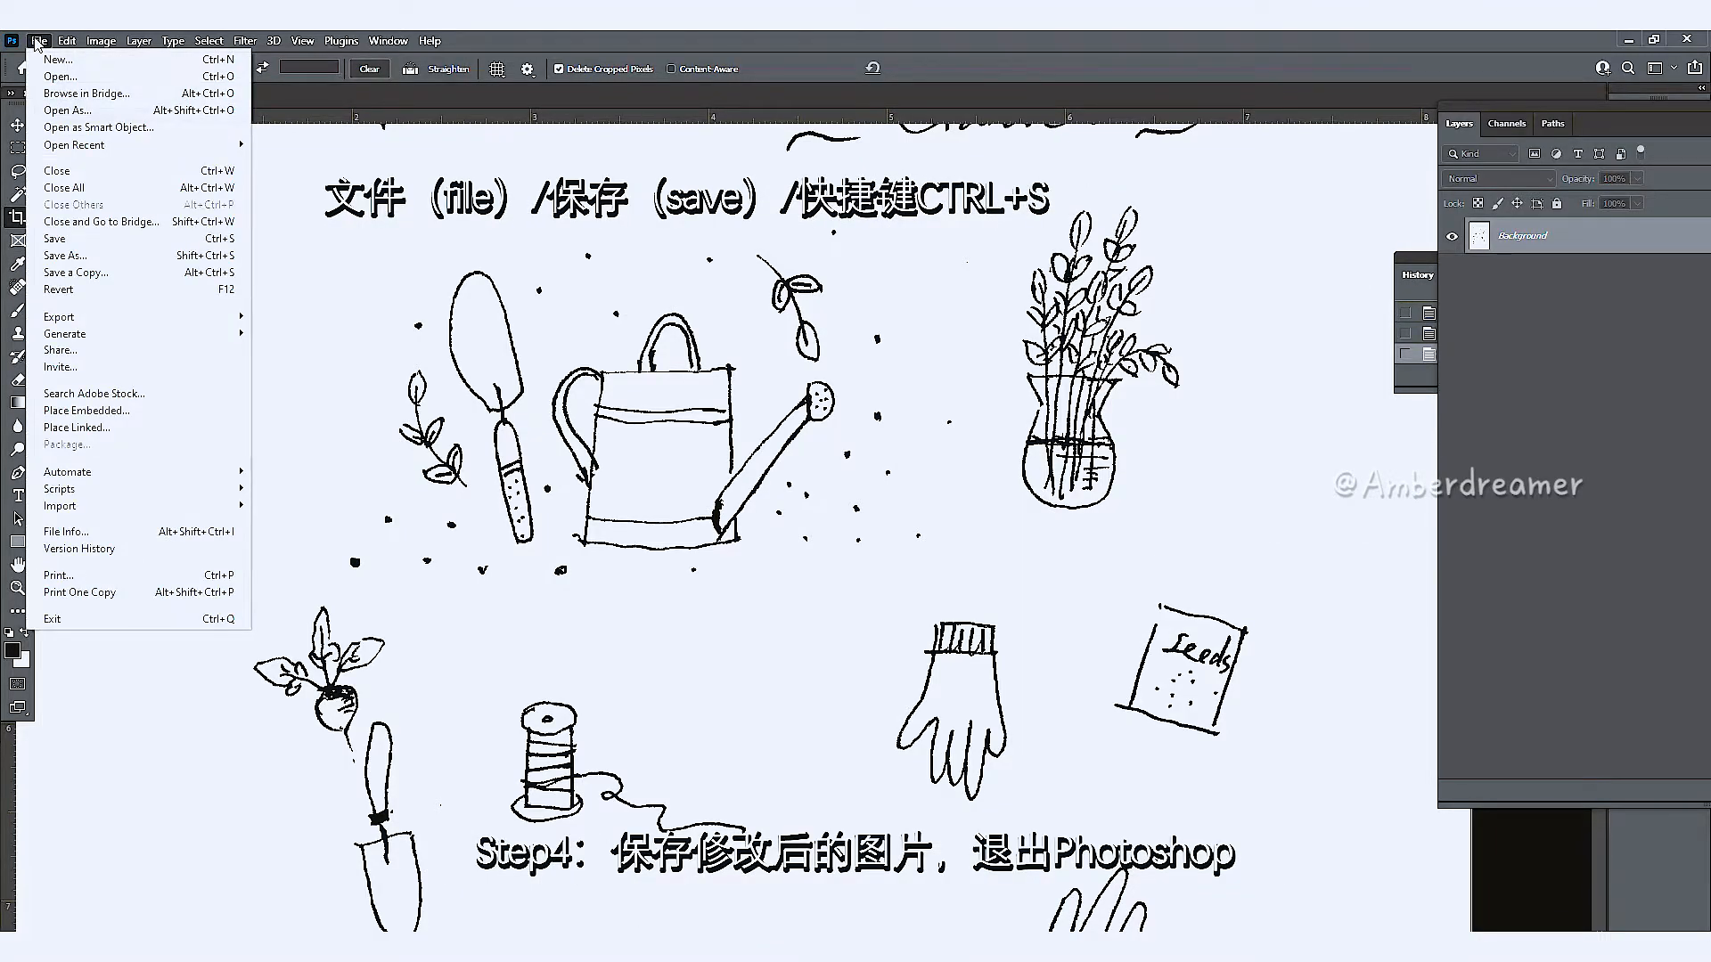
{"action": "left_click", "coordinate": [124, 248]}
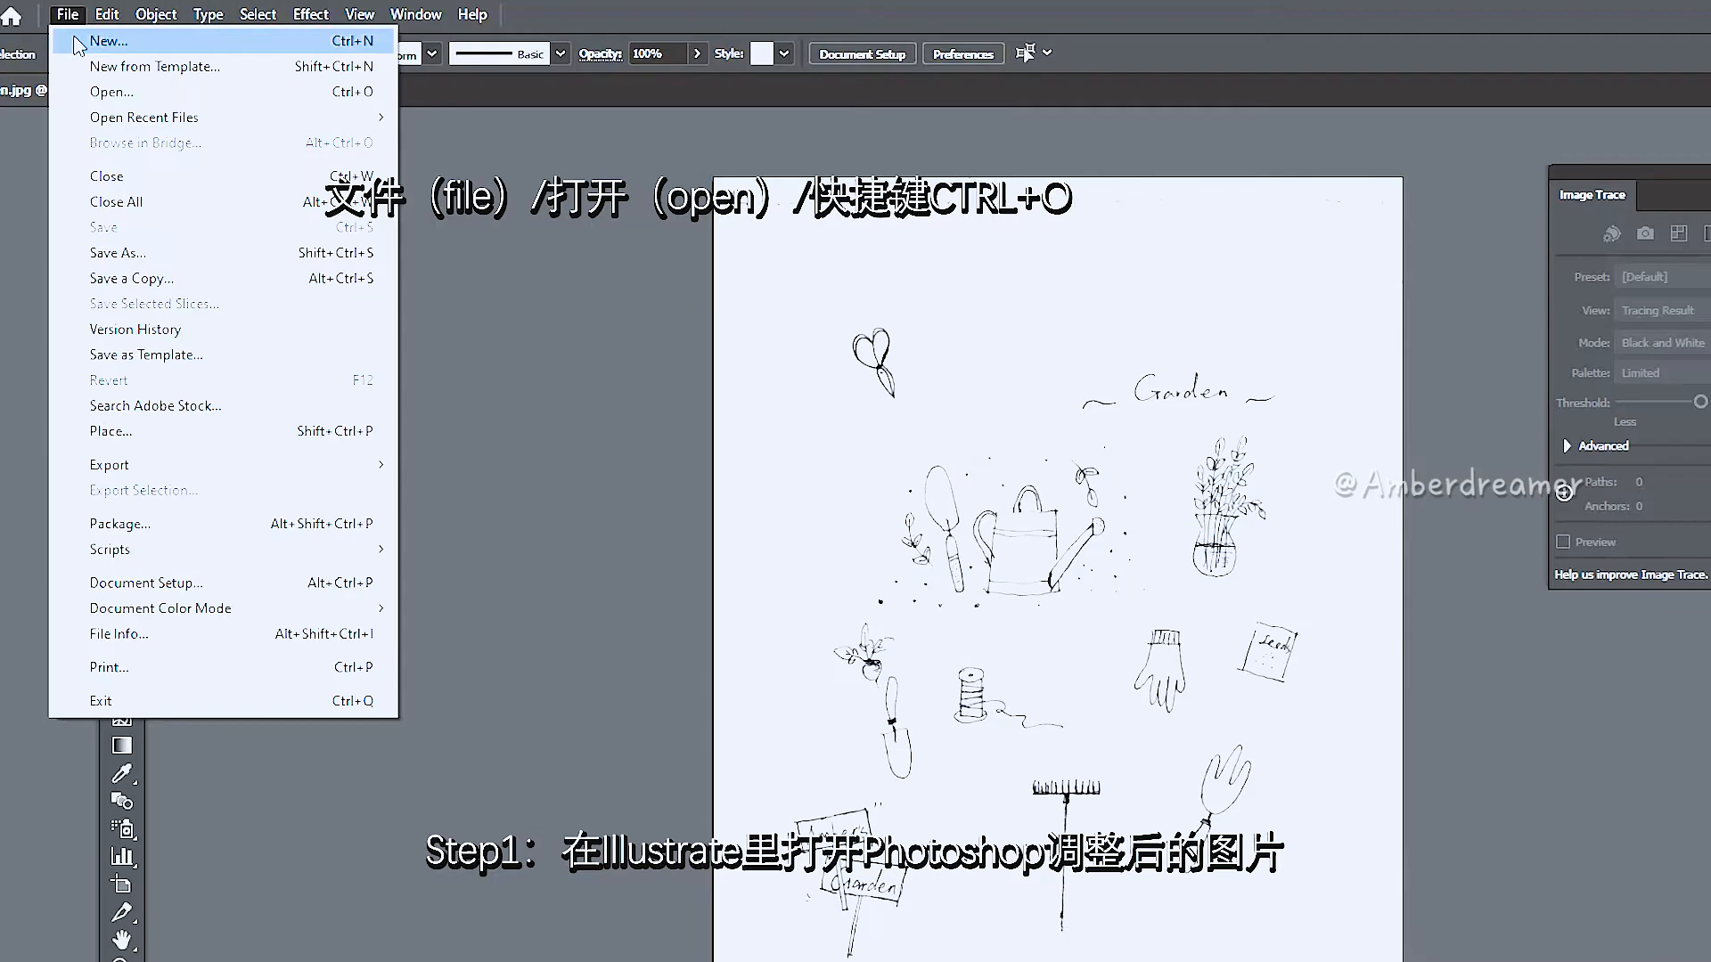
- Switch to Illustrator and run Image Trace on the garden.jpg drawing, continuing despite its large size
{"action": "left_click", "coordinate": [531, 360]}
{"action": "left_click", "coordinate": [1249, 541]}
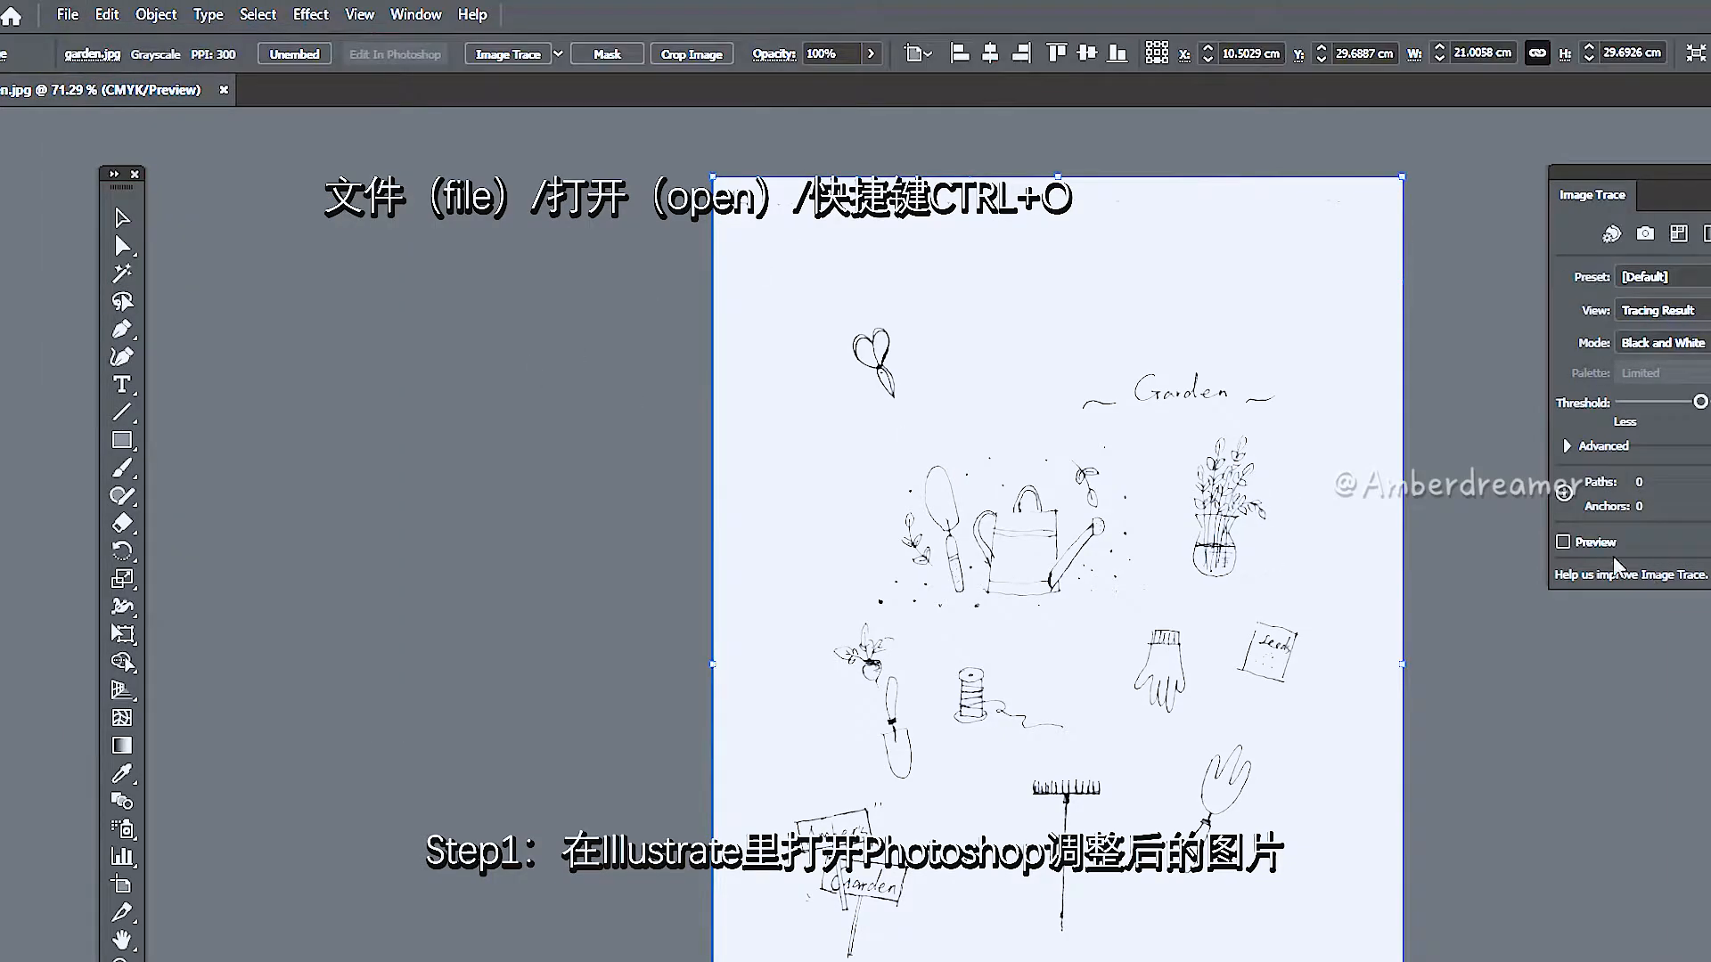
{"action": "left_click", "coordinate": [509, 54]}
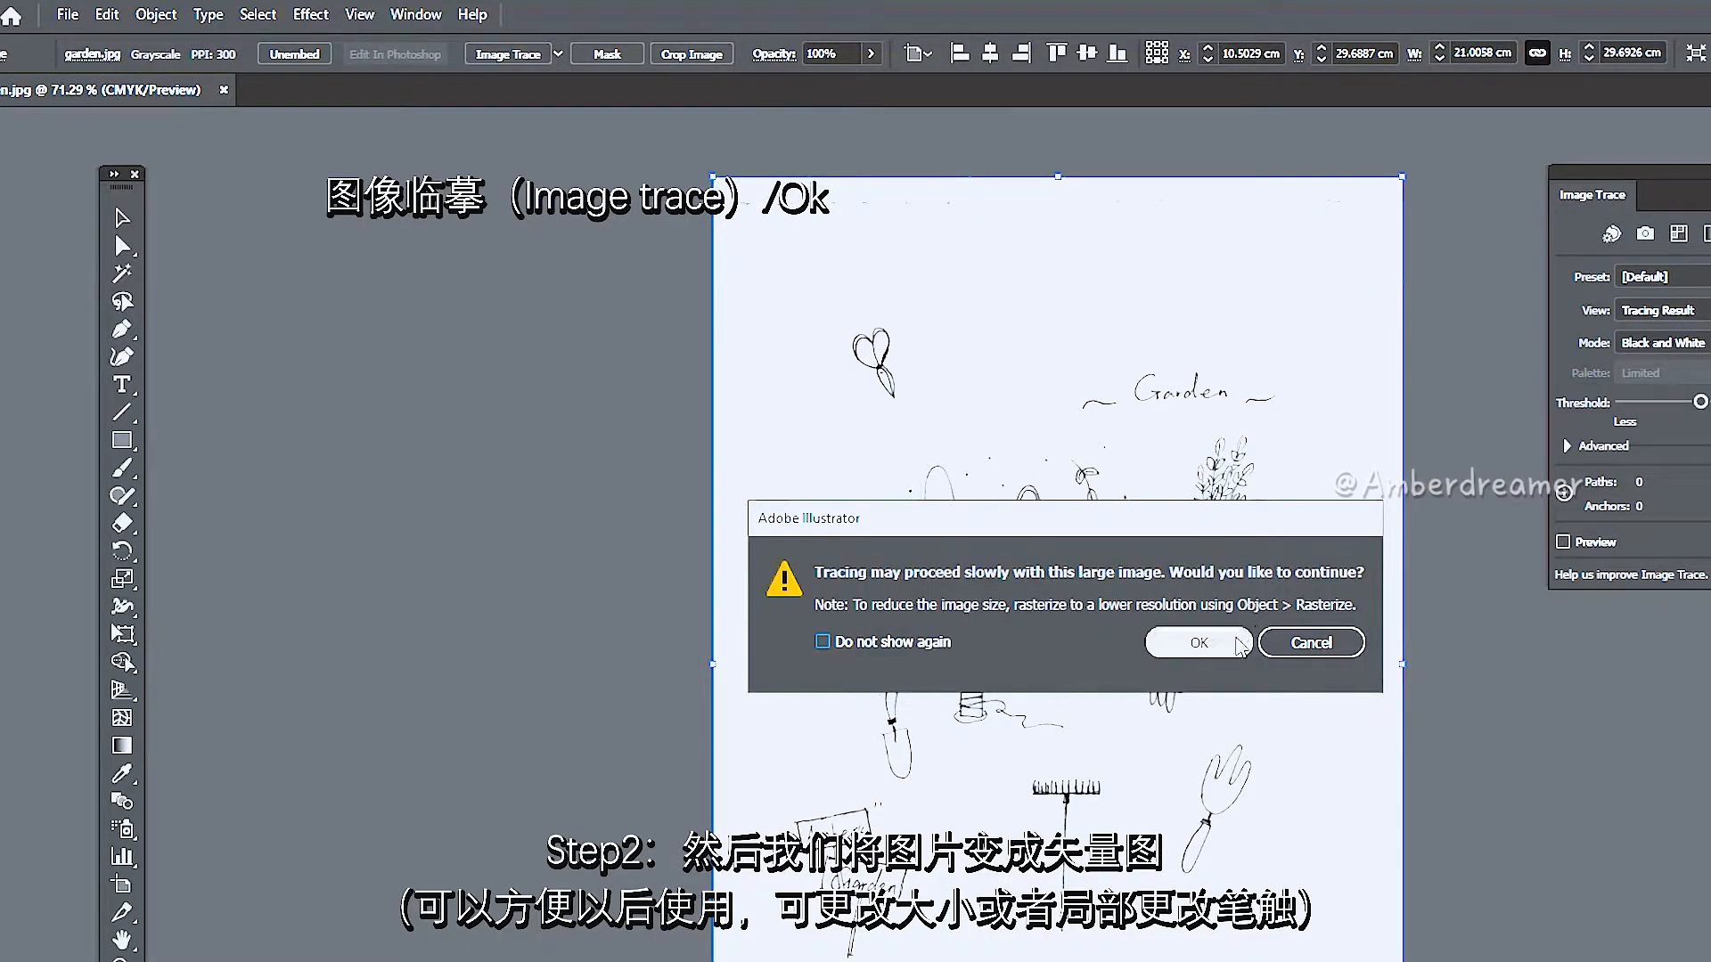
{"action": "left_click", "coordinate": [1237, 644]}
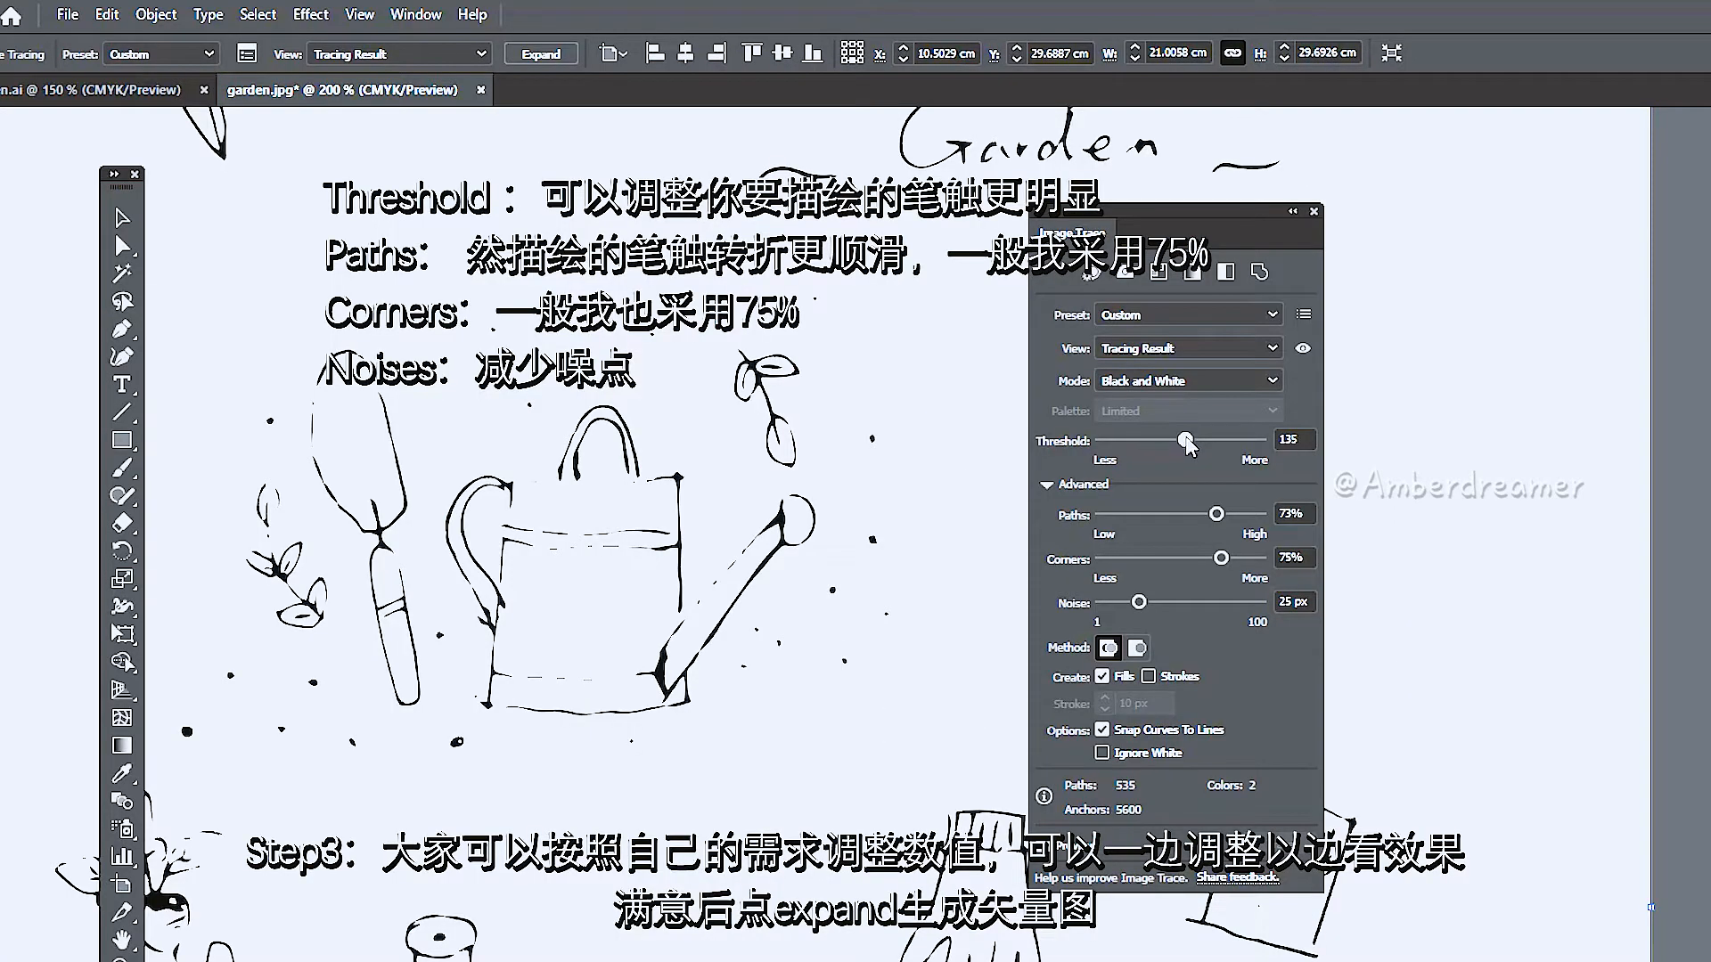
- Adjust the image trace threshold to 207 so the drawn lines come out bolder
{"action": "left_click_drag", "start_coordinate": [1183, 442], "coordinate": [1213, 443]}
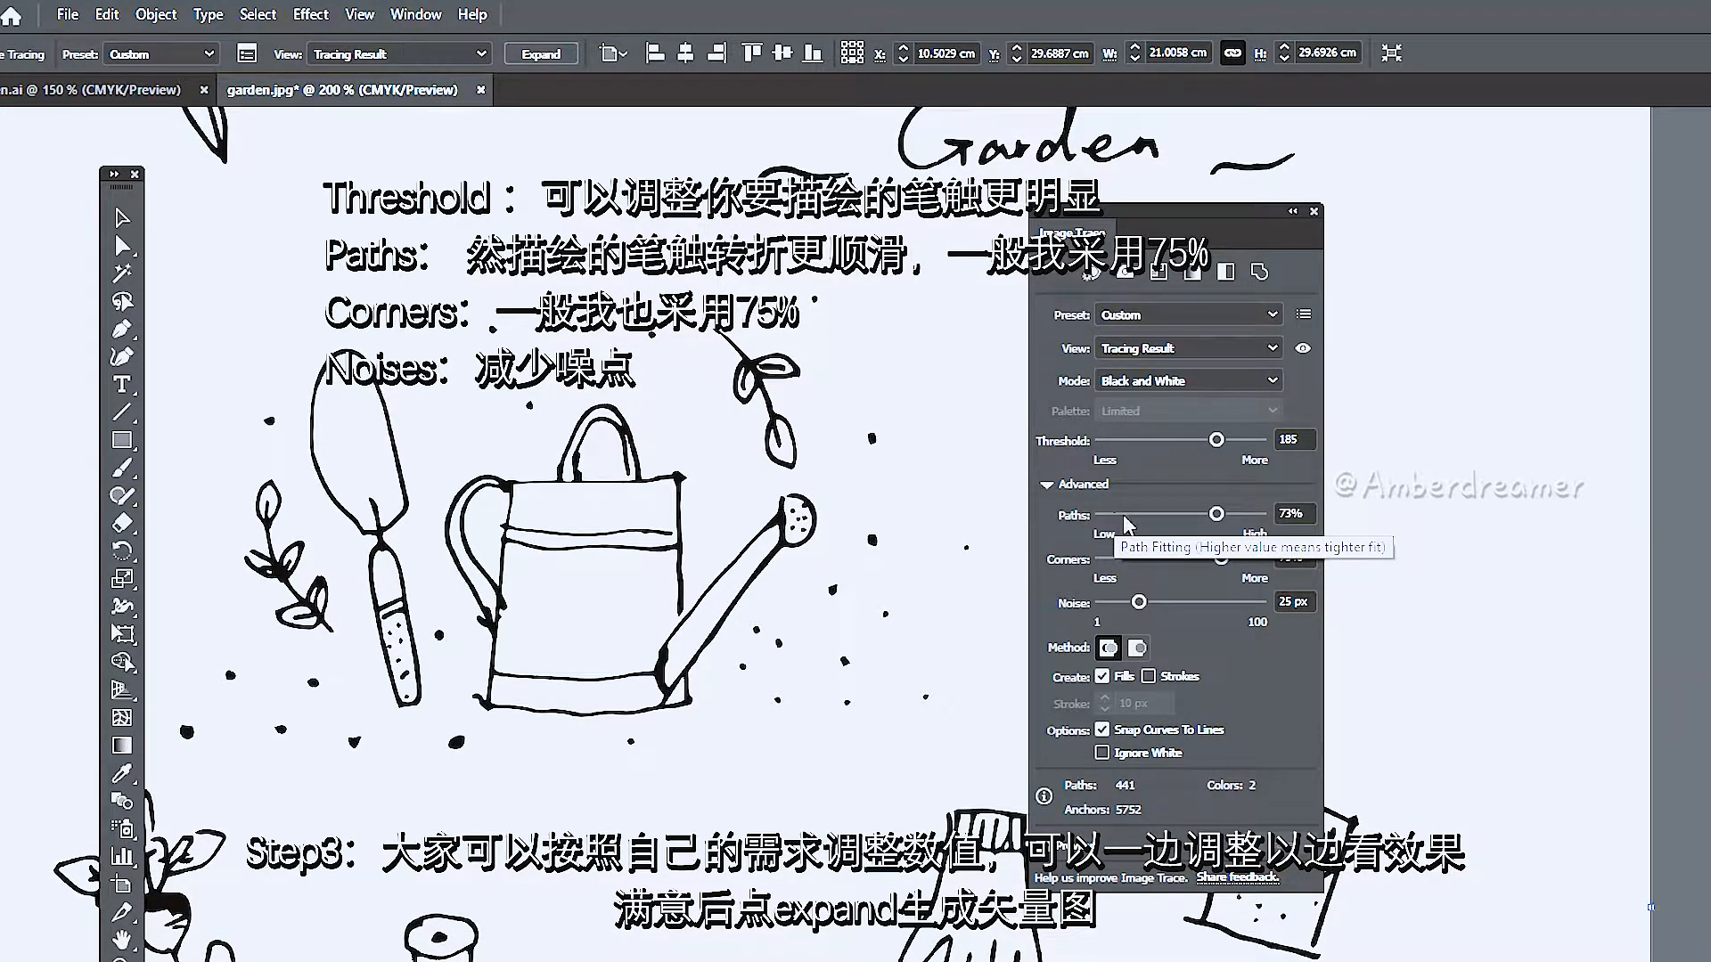
{"action": "left_click", "coordinate": [1239, 440]}
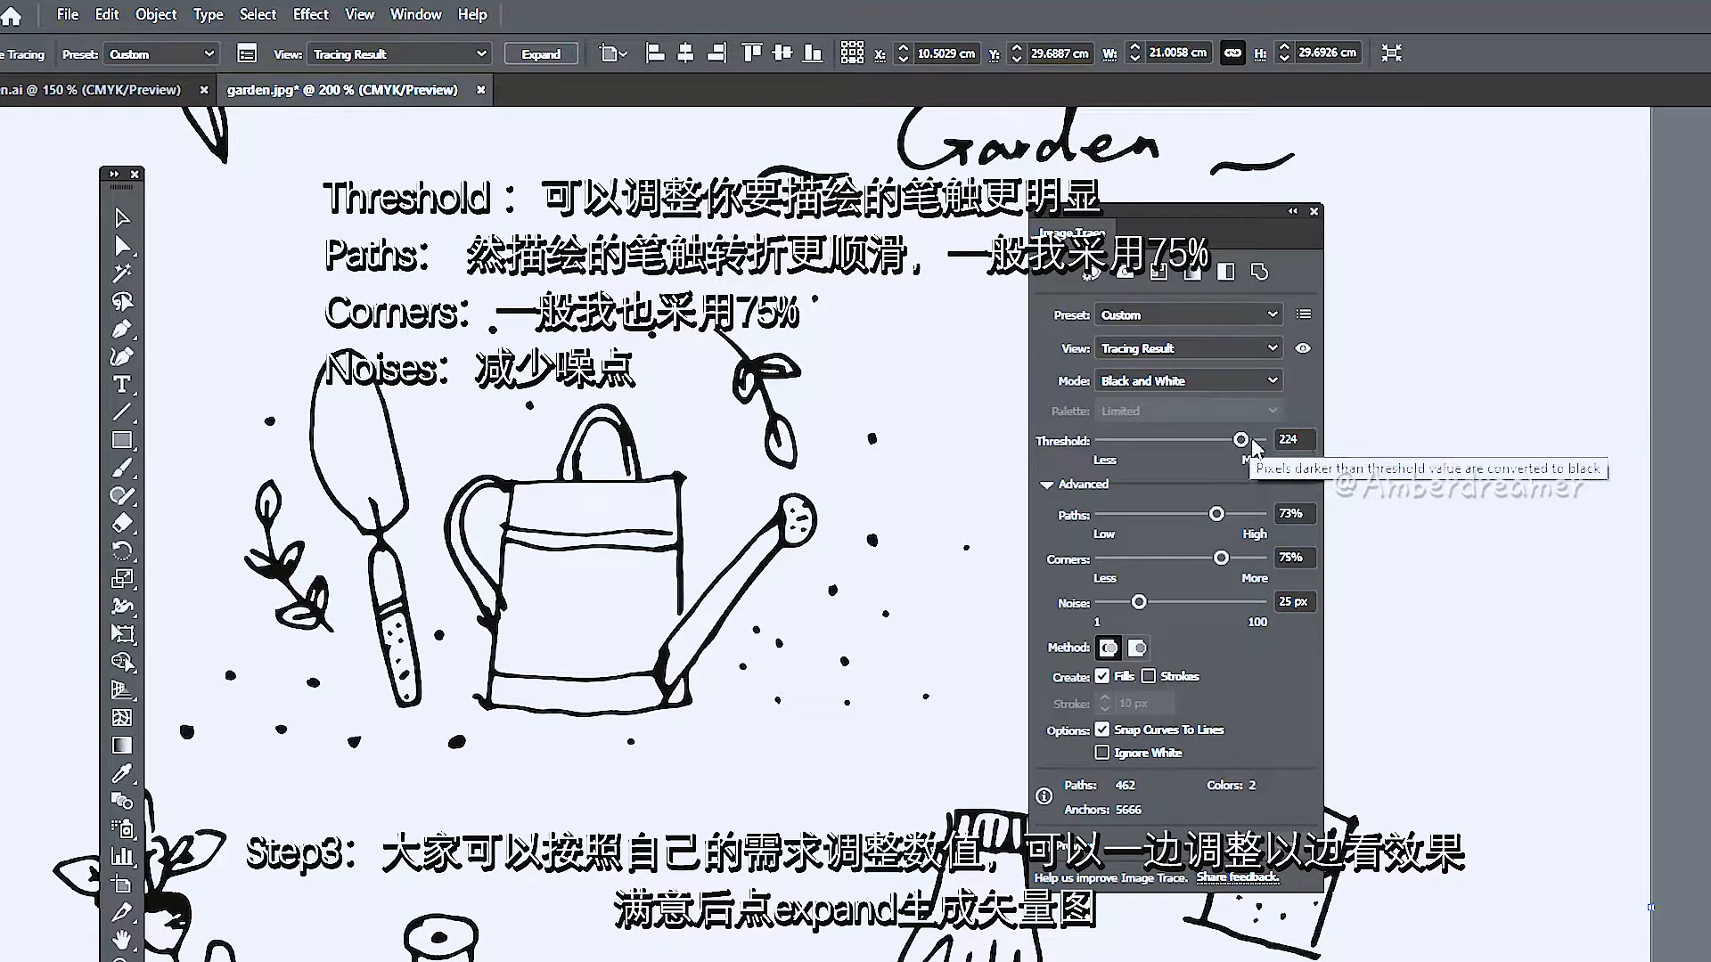
{"action": "left_click_drag", "start_coordinate": [1241, 440], "coordinate": [1231, 445]}
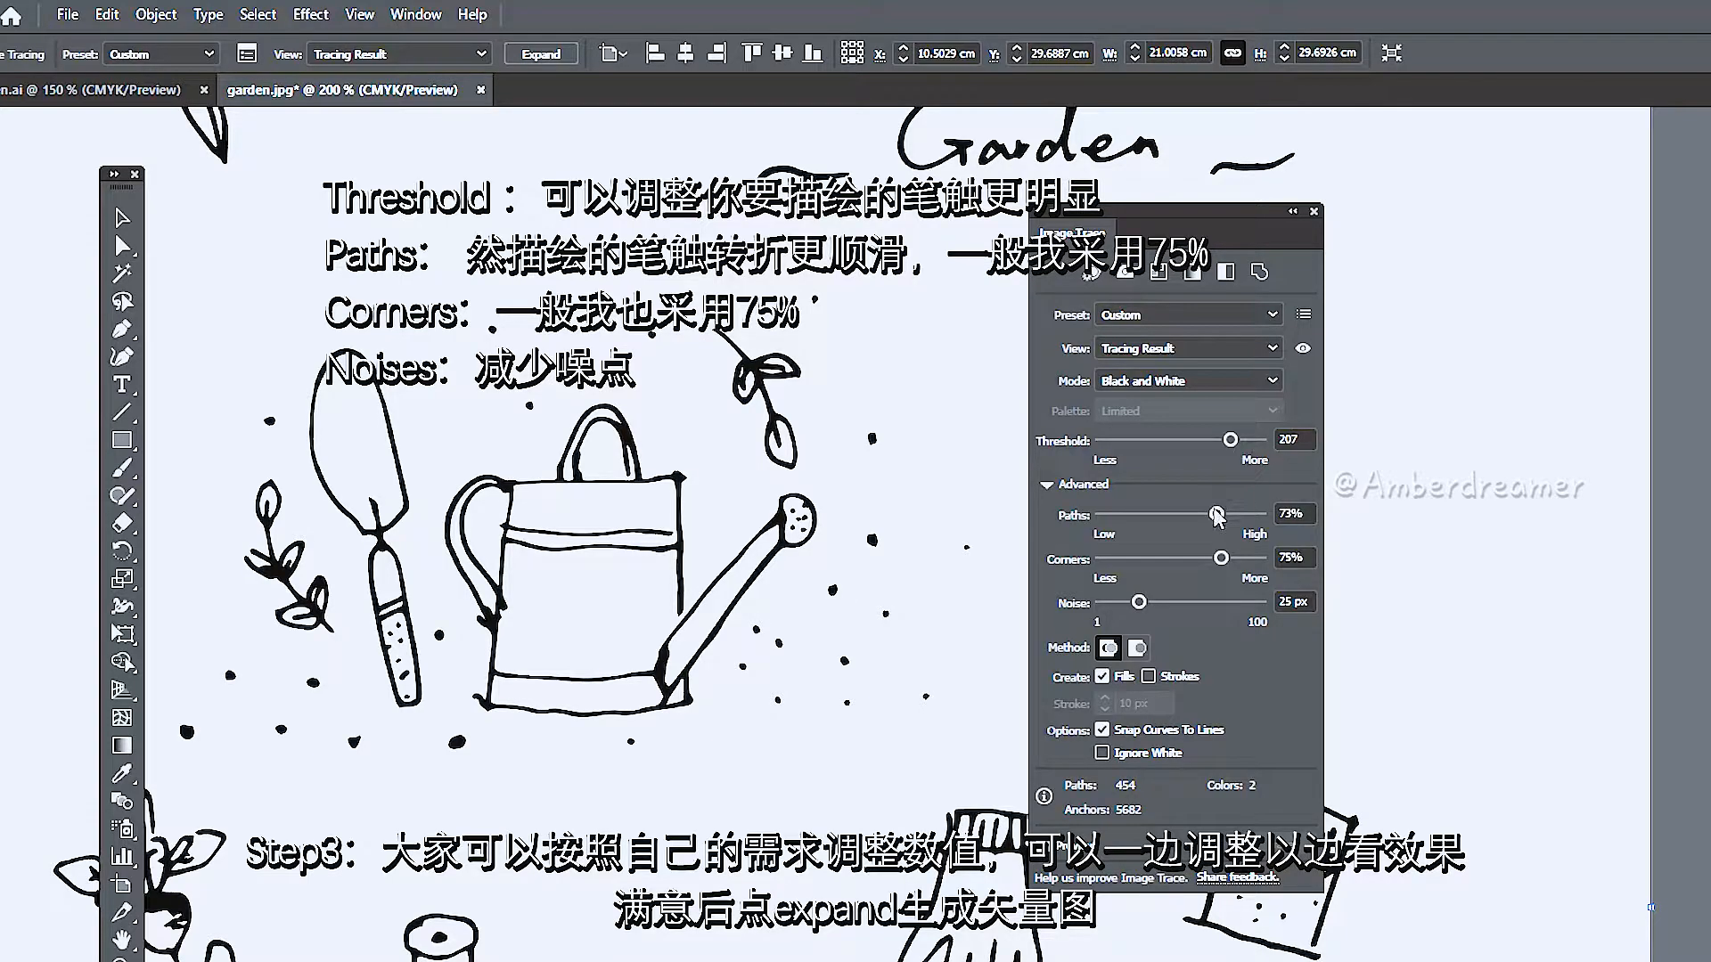
- Try a low path fitting on the trace and set Paths to 75%
{"action": "left_click_drag", "start_coordinate": [1217, 520], "coordinate": [1122, 515]}
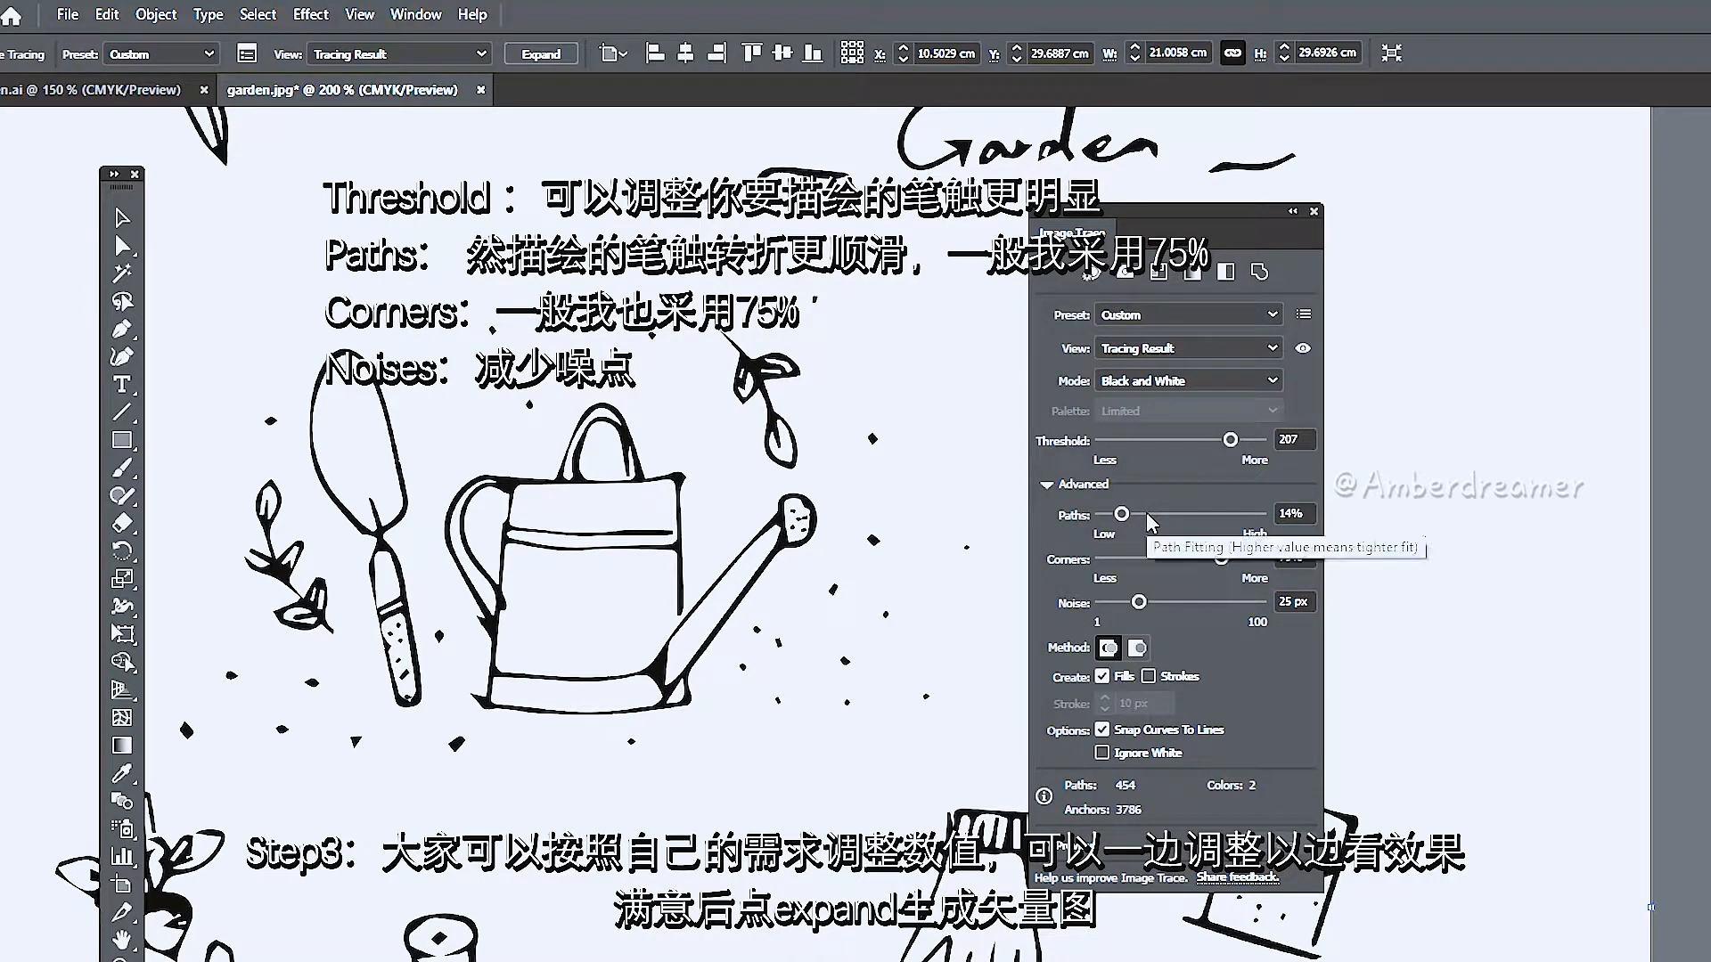
{"action": "left_click_drag", "start_coordinate": [1130, 515], "coordinate": [1227, 517]}
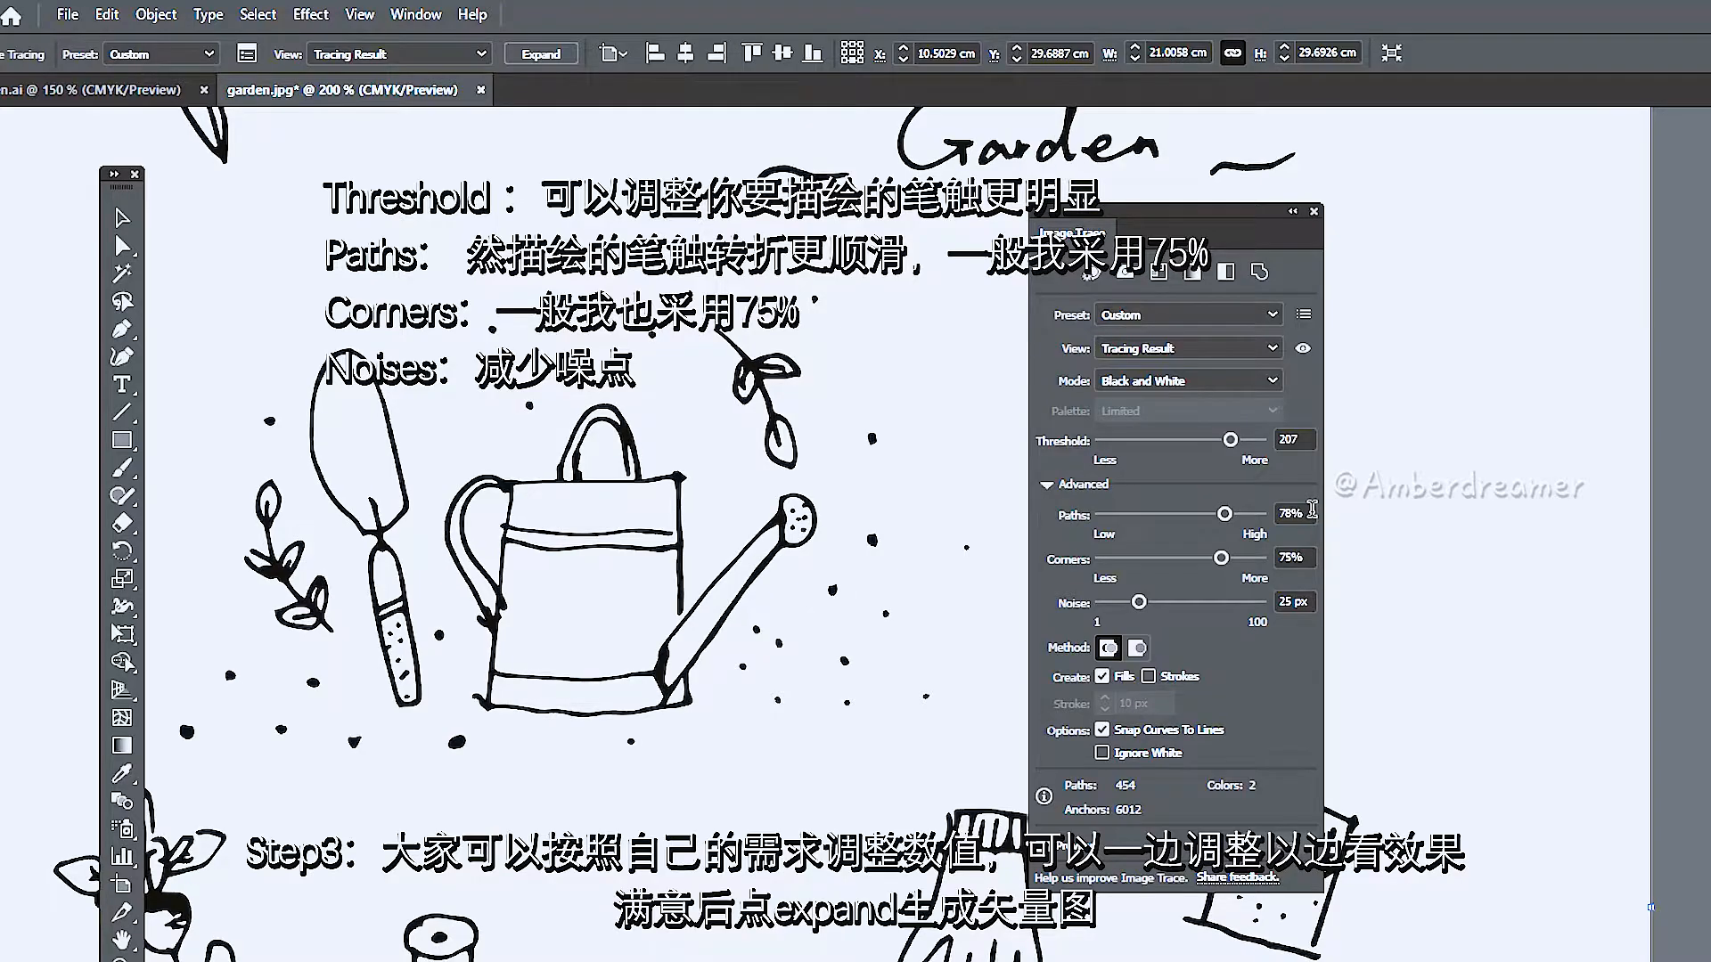
{"action": "left_click_drag", "start_coordinate": [1311, 511], "coordinate": [1263, 507]}
{"action": "type", "text": "75"}
{"action": "key", "text": "Return"}
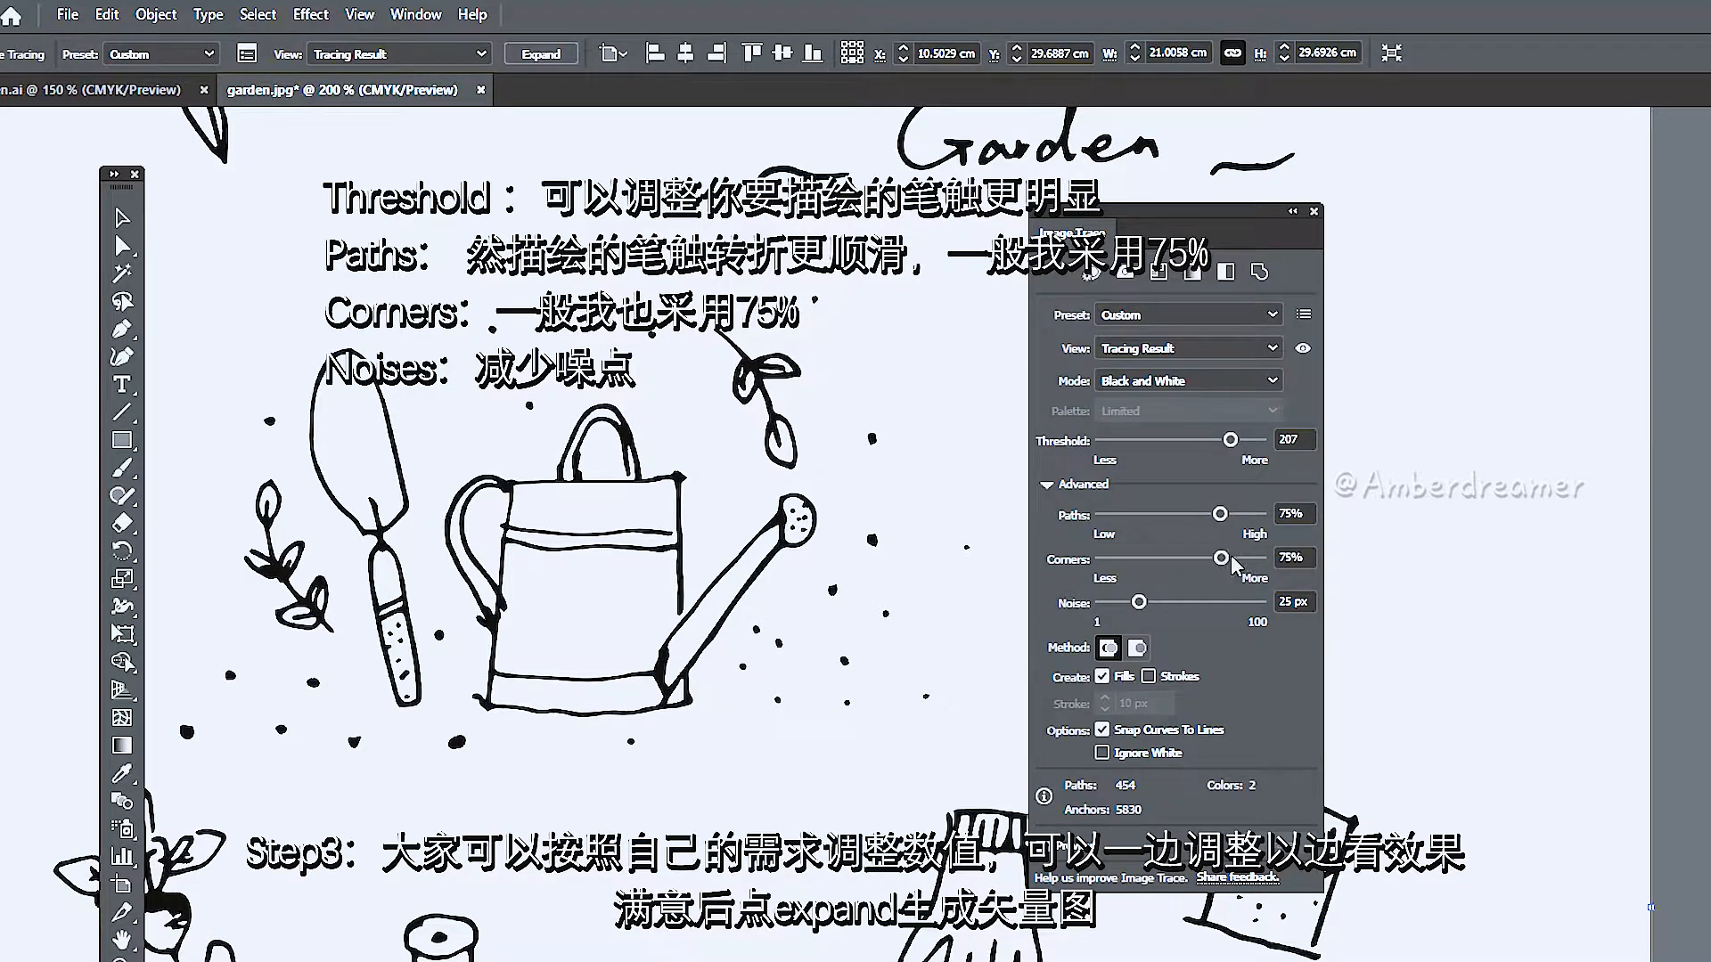
- Compare several noise levels, set the trace's Noise to 26 px, and expand the result into vector shapes
{"action": "left_click_drag", "start_coordinate": [1139, 603], "coordinate": [1230, 606]}
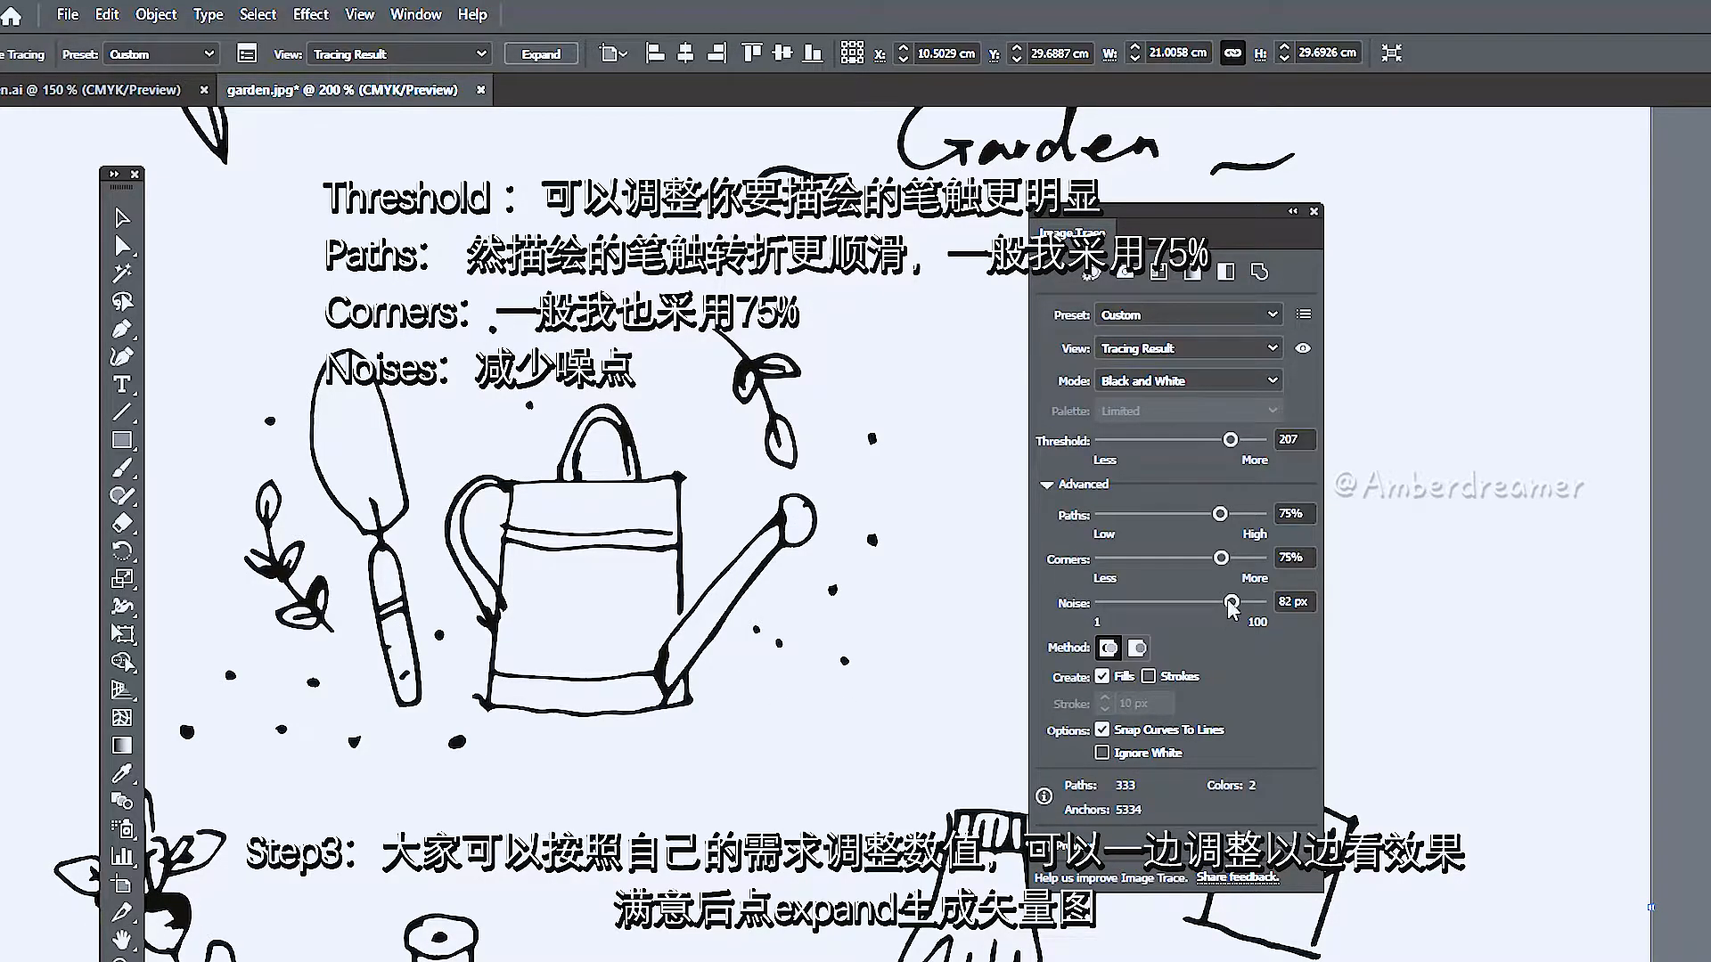
{"action": "mouse_move", "coordinate": [1231, 606]}
{"action": "left_mouse_down"}
{"action": "mouse_move", "coordinate": [1102, 606]}
{"action": "mouse_move", "coordinate": [1178, 606]}
{"action": "left_mouse_up"}
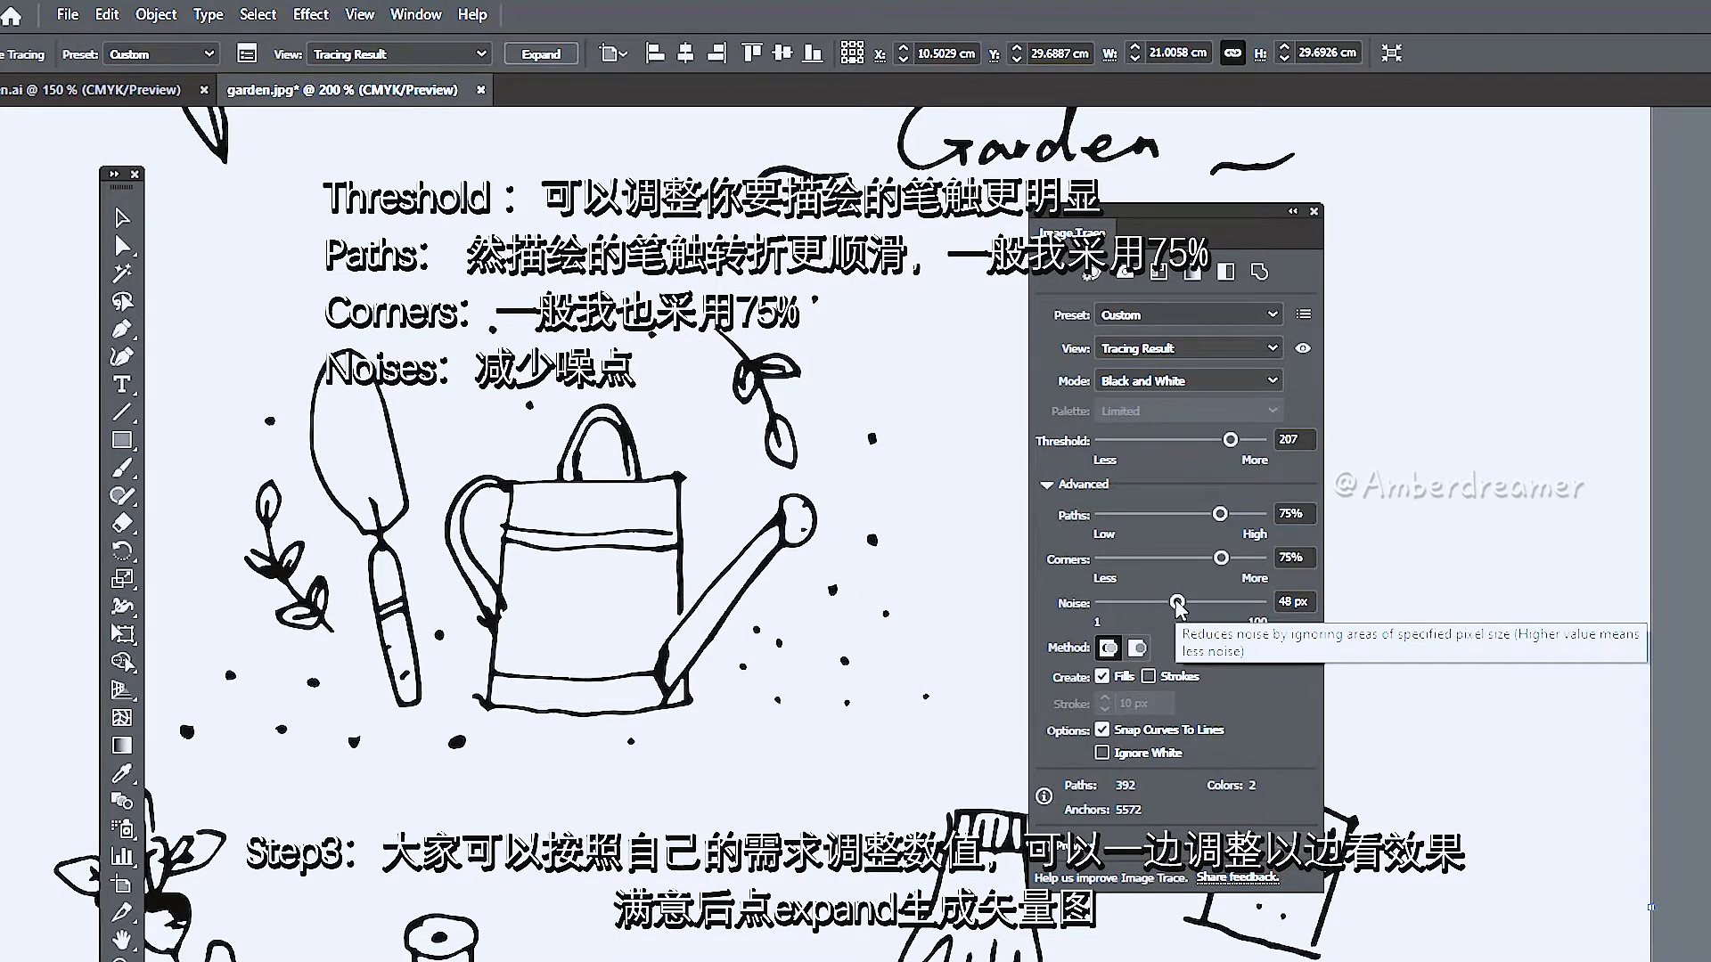
{"action": "left_click_drag", "start_coordinate": [1178, 606], "coordinate": [1141, 605]}
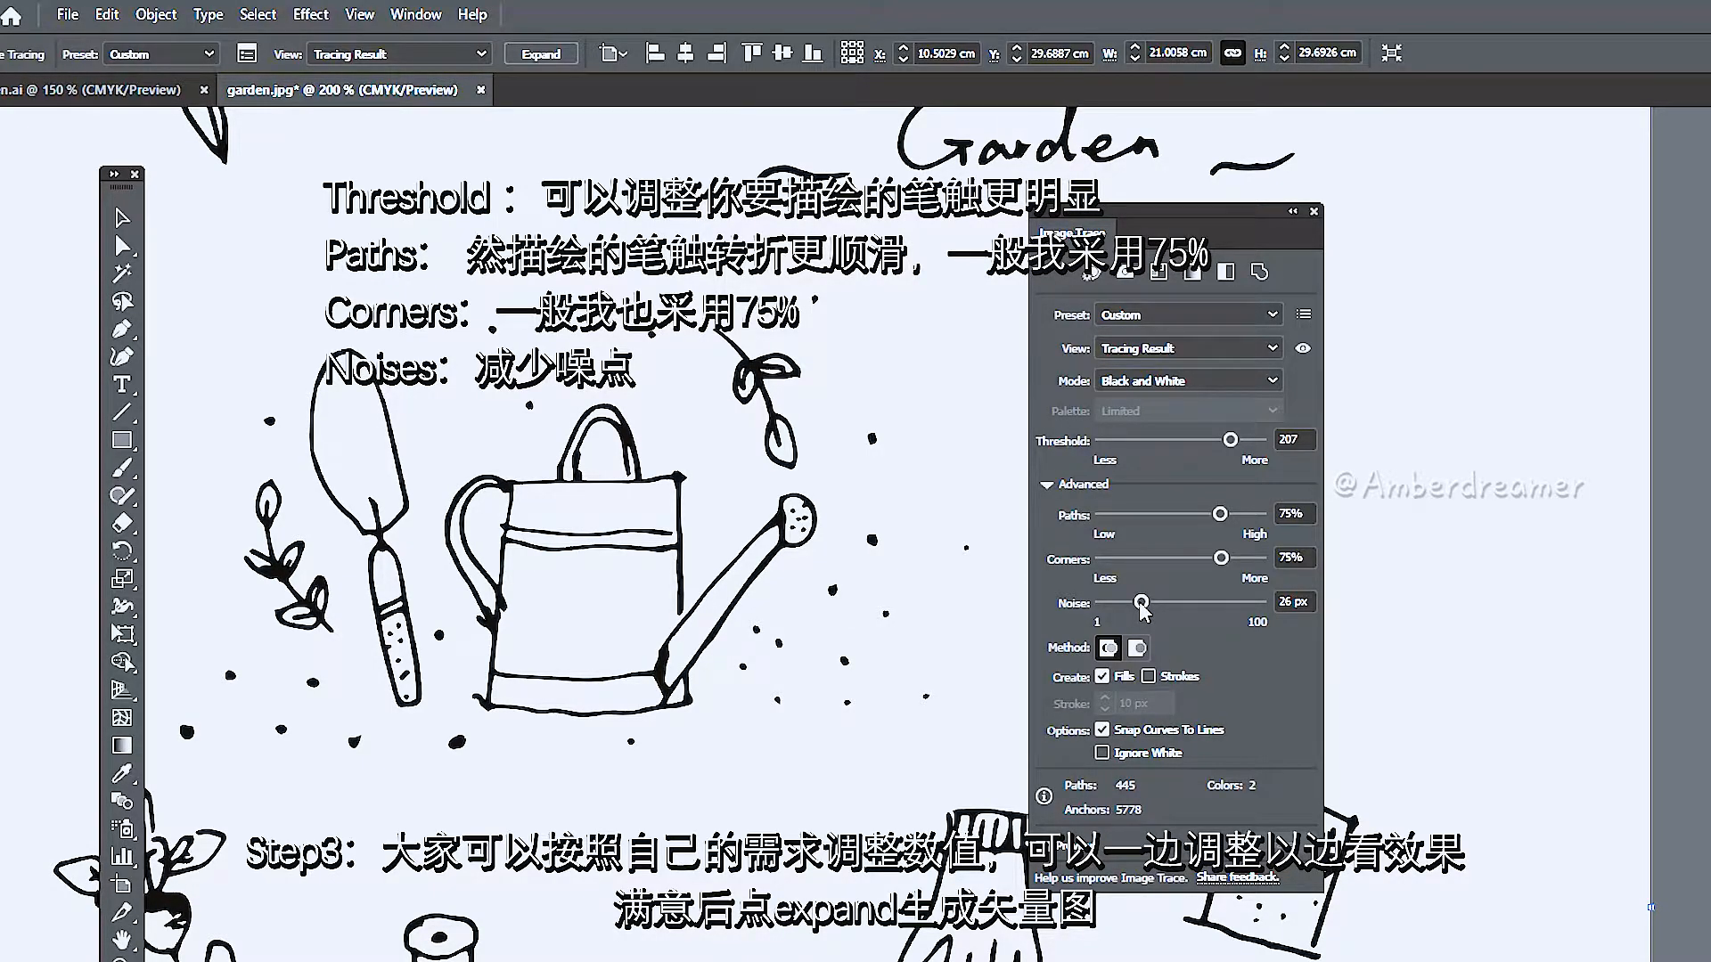
{"action": "left_click", "coordinate": [534, 54]}
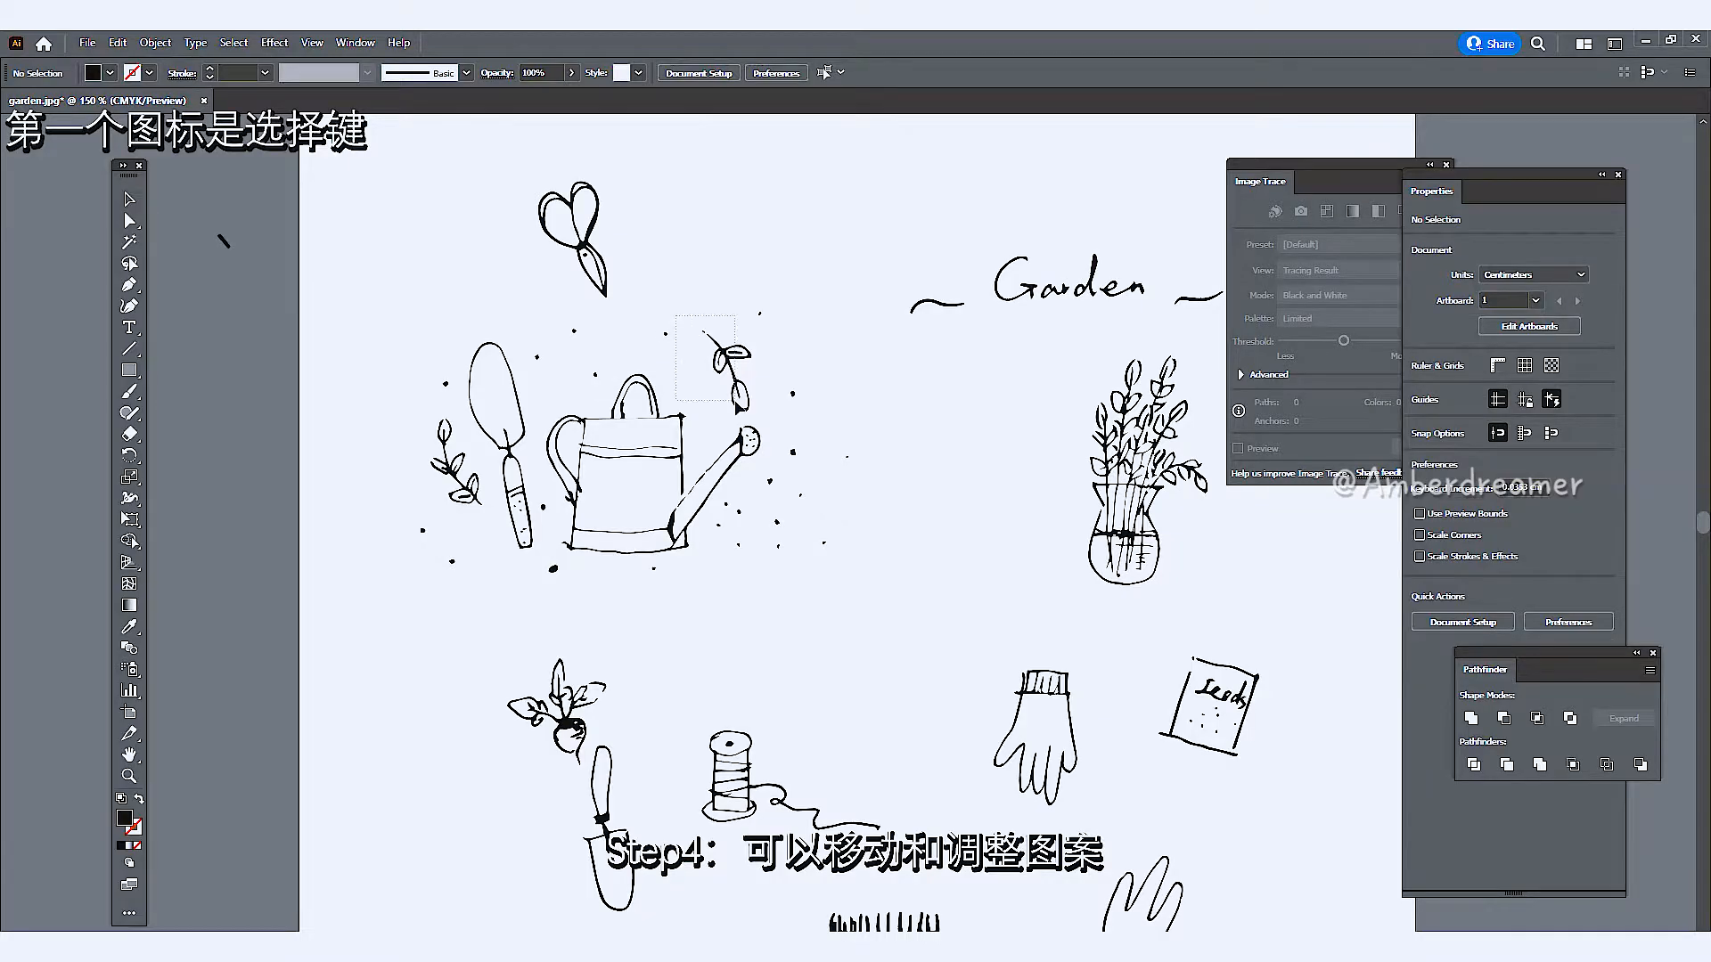
- Move the leaf sprig up beside the Garden title, and place the heart-handled scissors, scaled down, above the watering can's spout
{"action": "left_click_drag", "start_coordinate": [735, 399], "coordinate": [890, 234]}
{"action": "left_click_drag", "start_coordinate": [665, 194], "coordinate": [512, 289]}
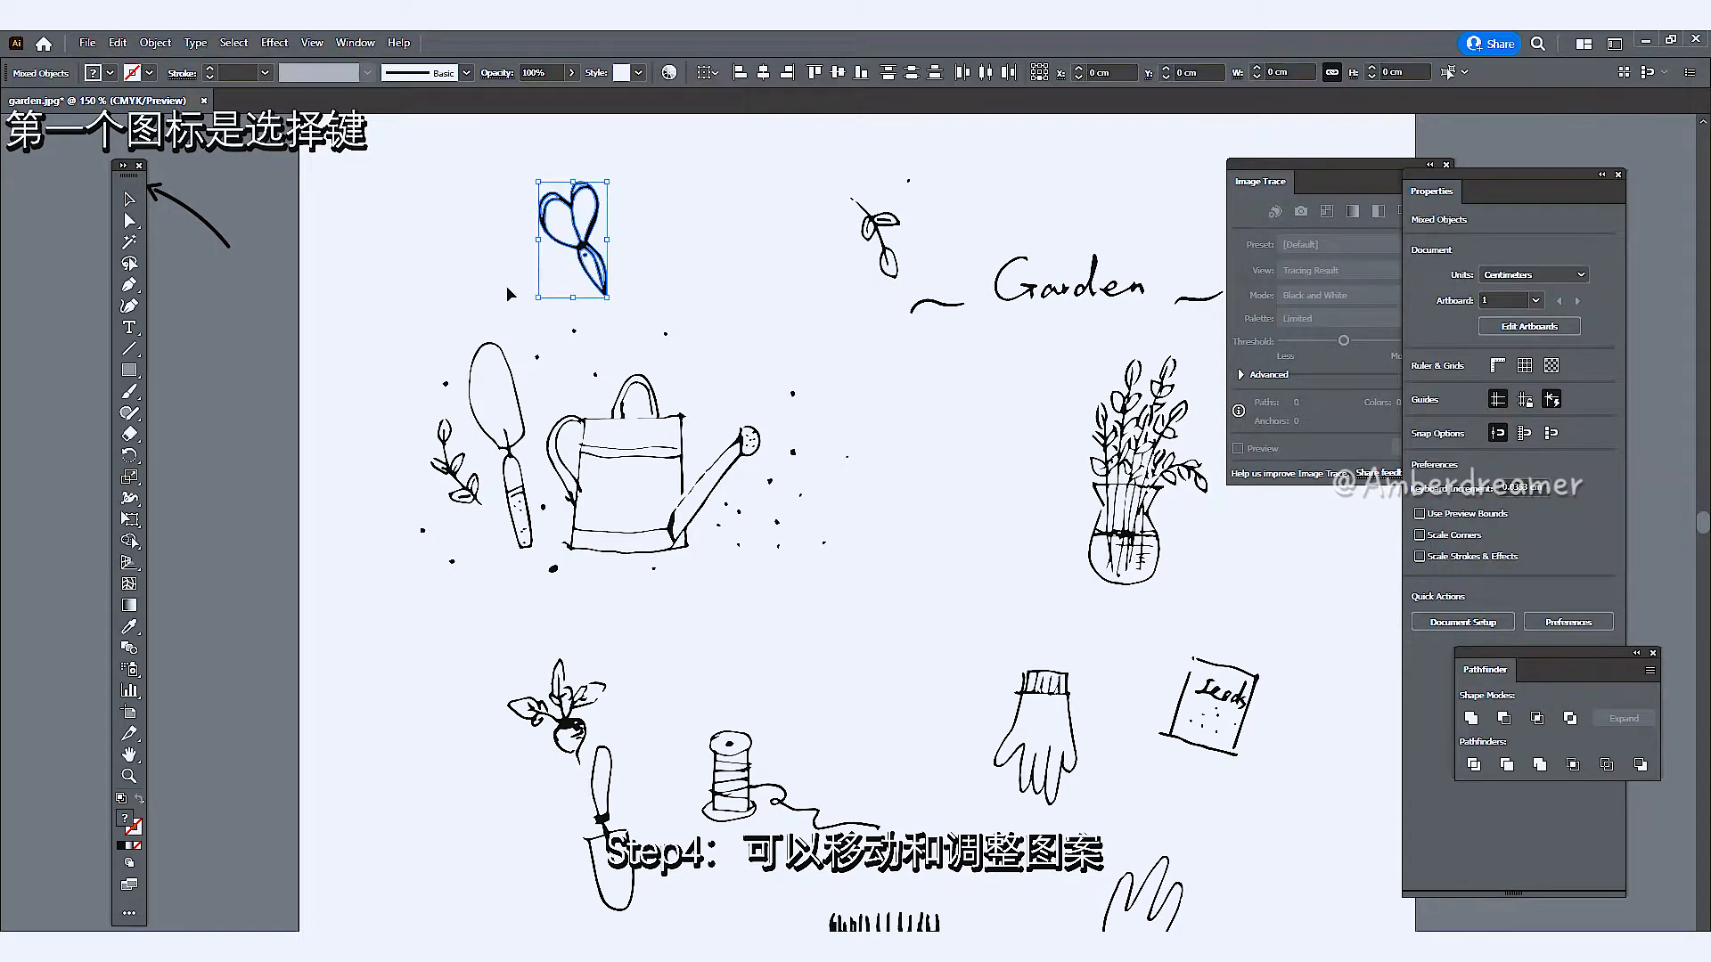
{"action": "left_click_drag", "start_coordinate": [606, 184], "coordinate": [747, 358]}
{"action": "left_click", "coordinate": [964, 579]}
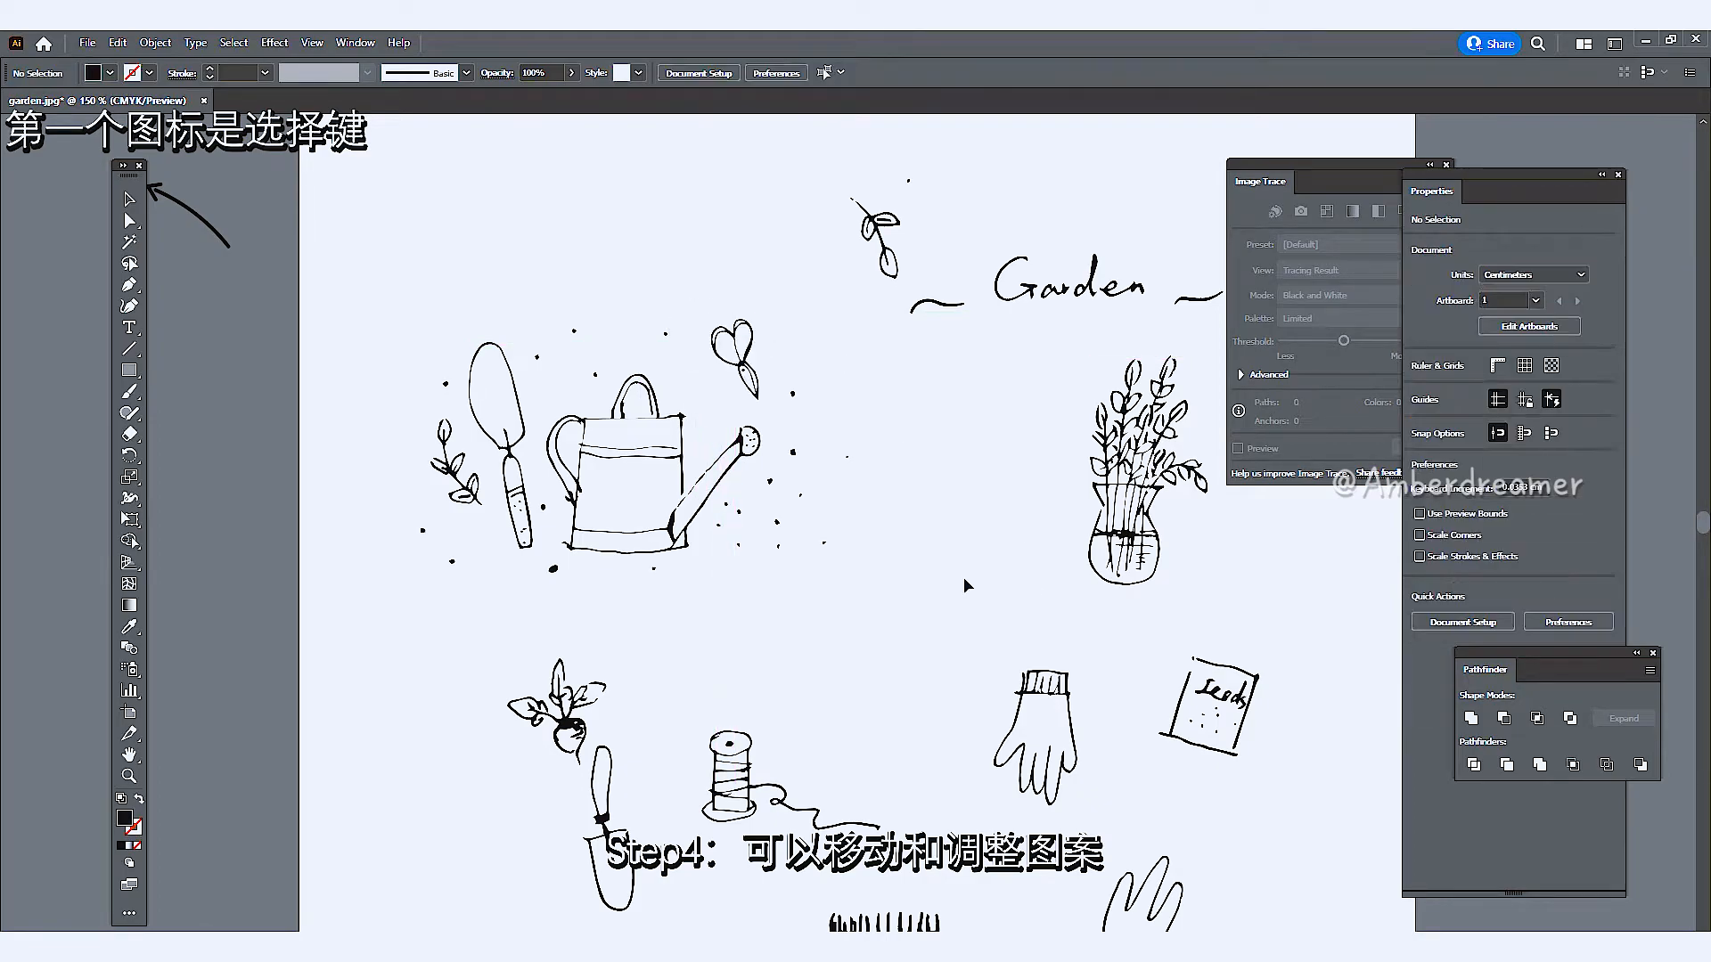
- Delete the small water dots beneath the watering can's spout
{"action": "left_click_drag", "start_coordinate": [778, 473], "coordinate": [713, 540]}
{"action": "key", "text": "Delete"}
{"action": "key", "text": "Delete"}
{"action": "key", "text": "Delete"}
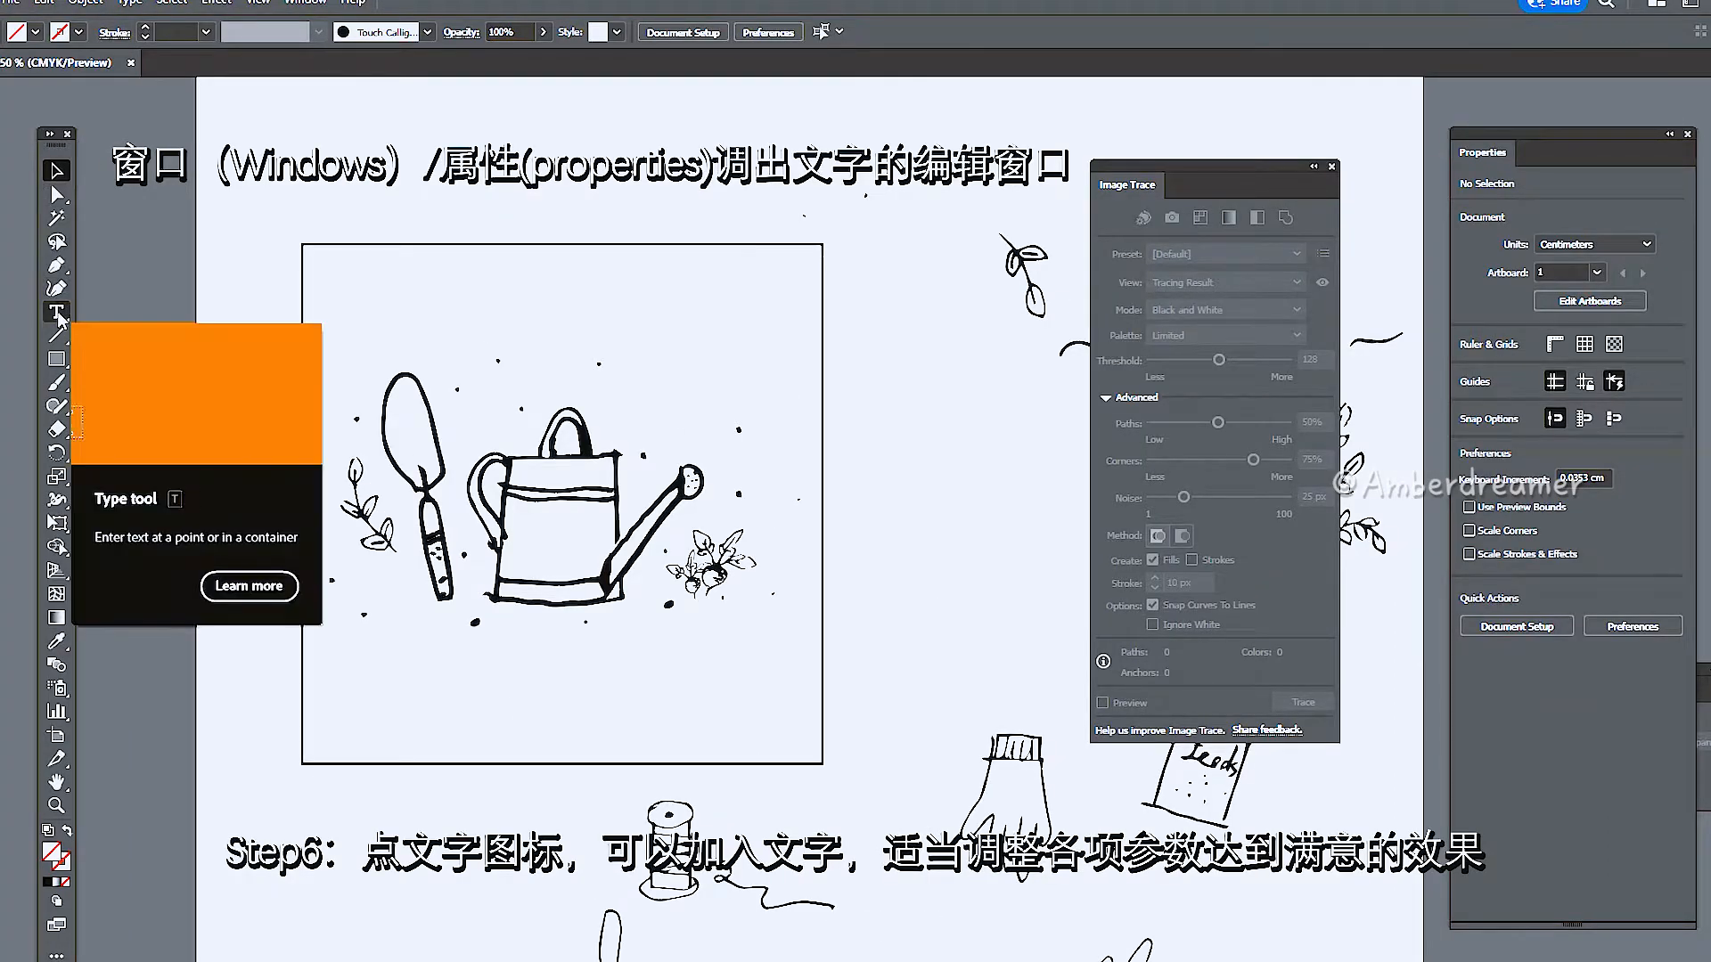
- Add the text "Amberdreamer" below the watering can inside the square frame
{"action": "left_click", "coordinate": [57, 313]}
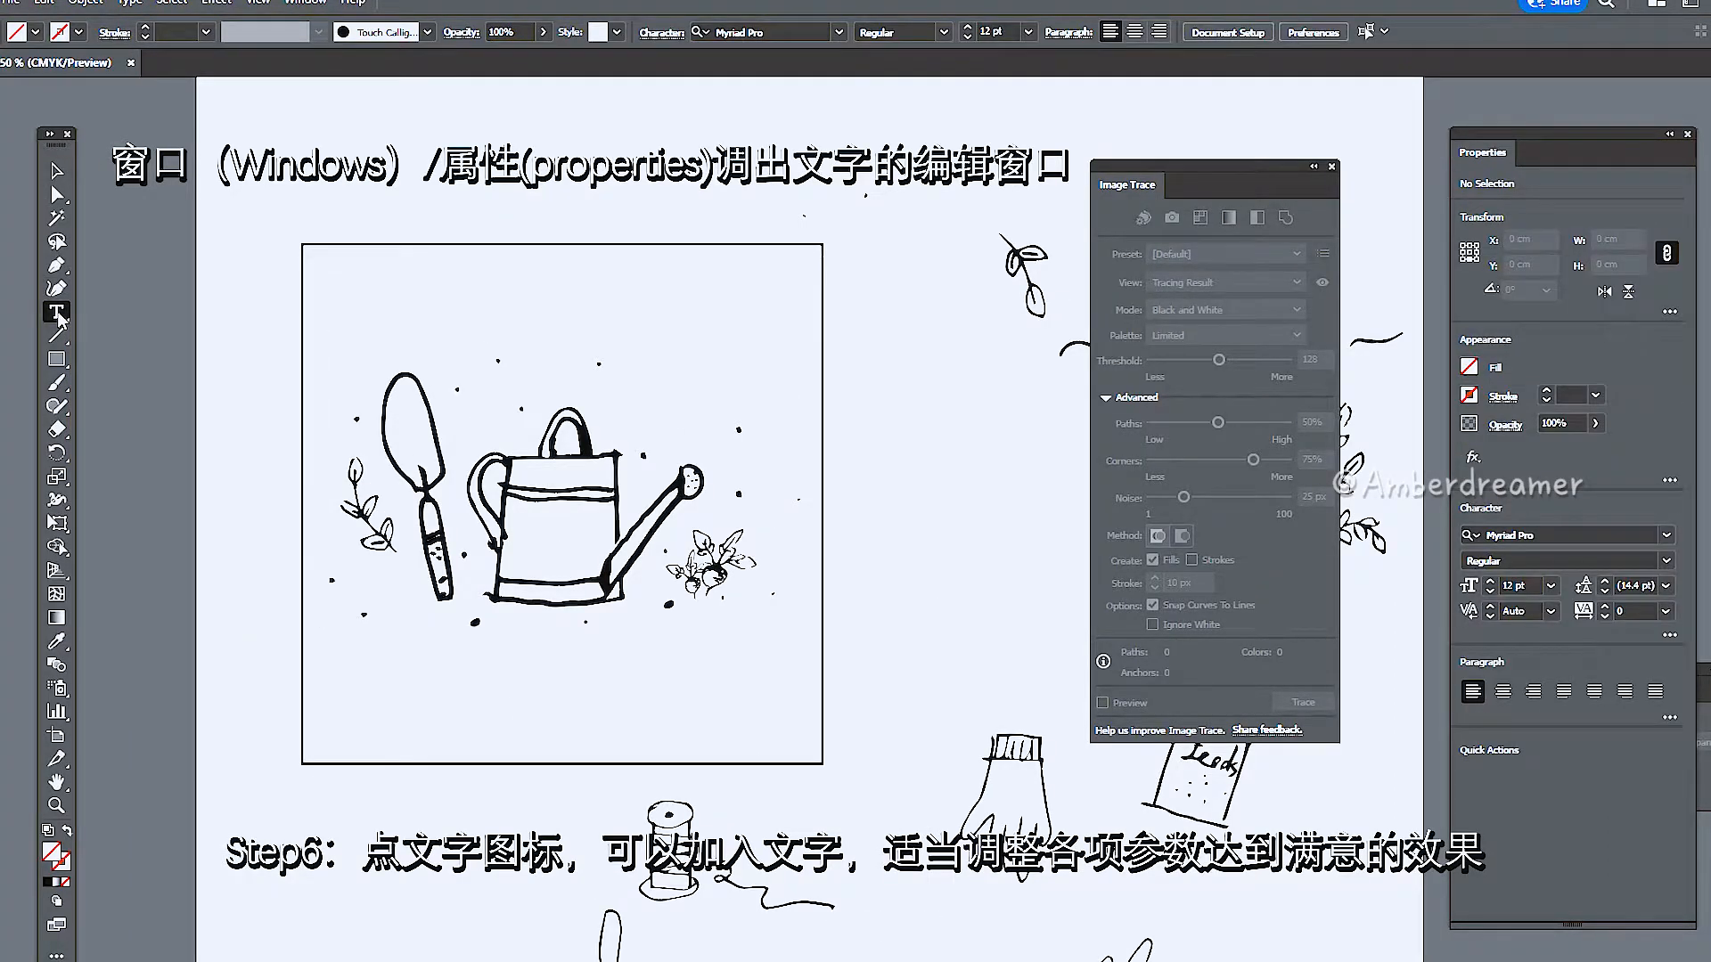
{"action": "left_click", "coordinate": [406, 676]}
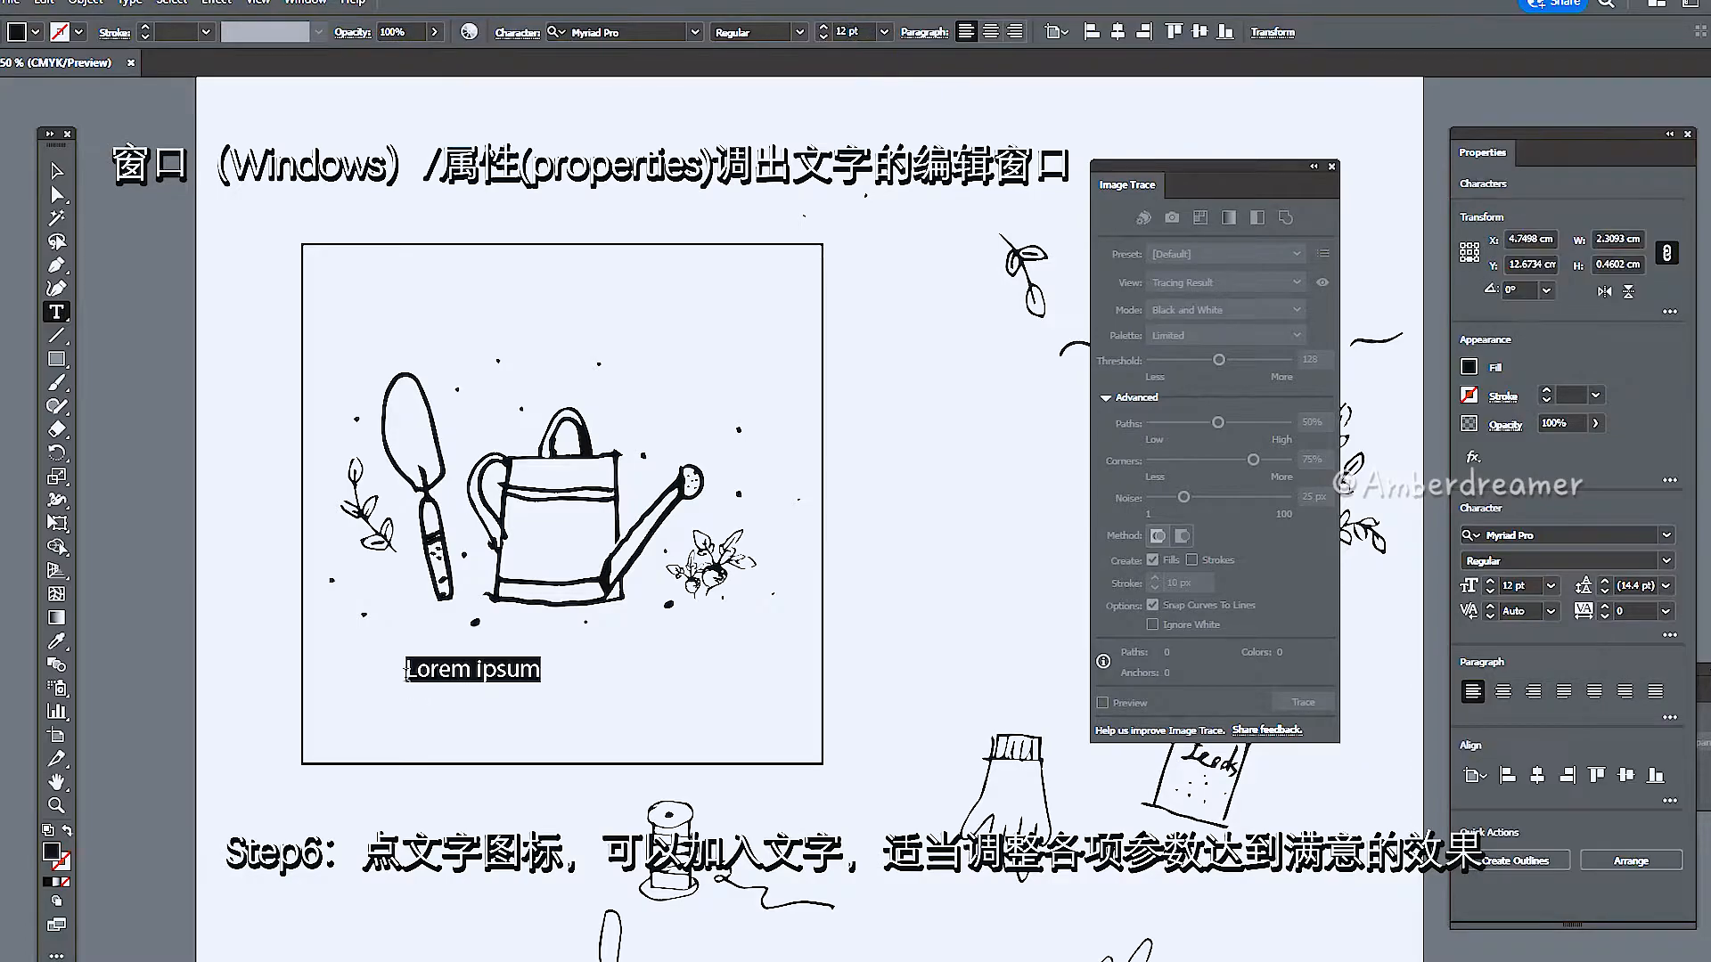
{"action": "type", "text": "Am"}
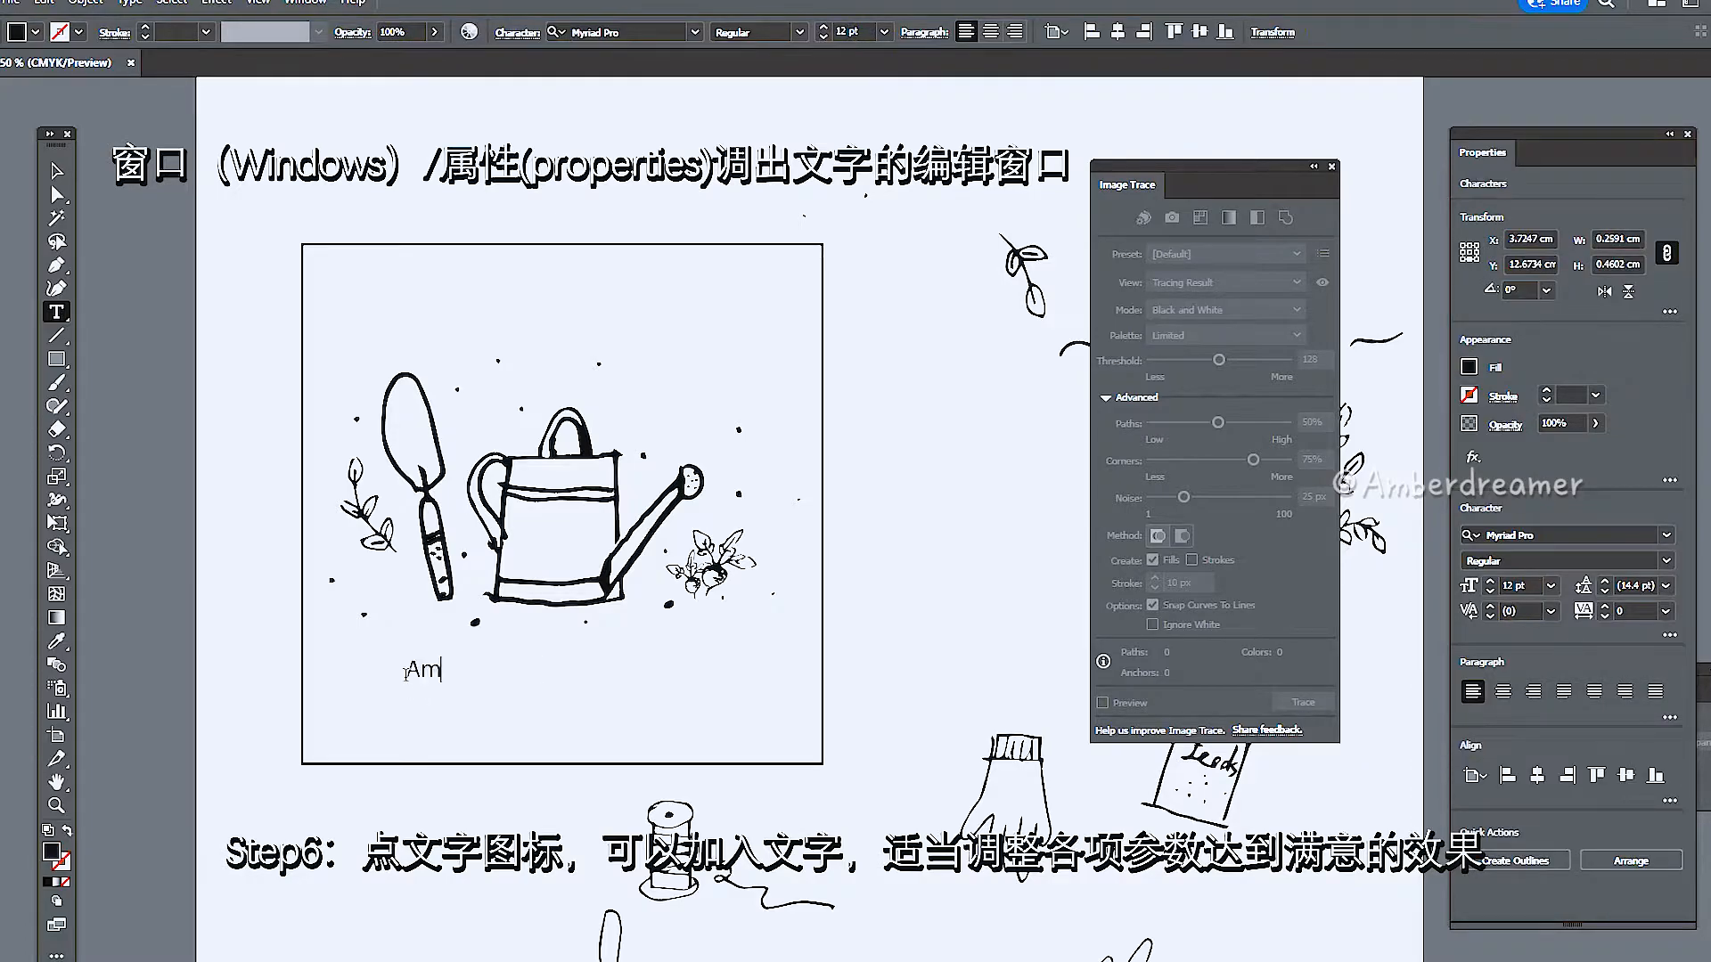
{"action": "type", "text": "berdreamer"}
- Change the font of the Amberdreamer text to Acumin Variable Concept
{"action": "left_click_drag", "start_coordinate": [405, 670], "coordinate": [564, 670]}
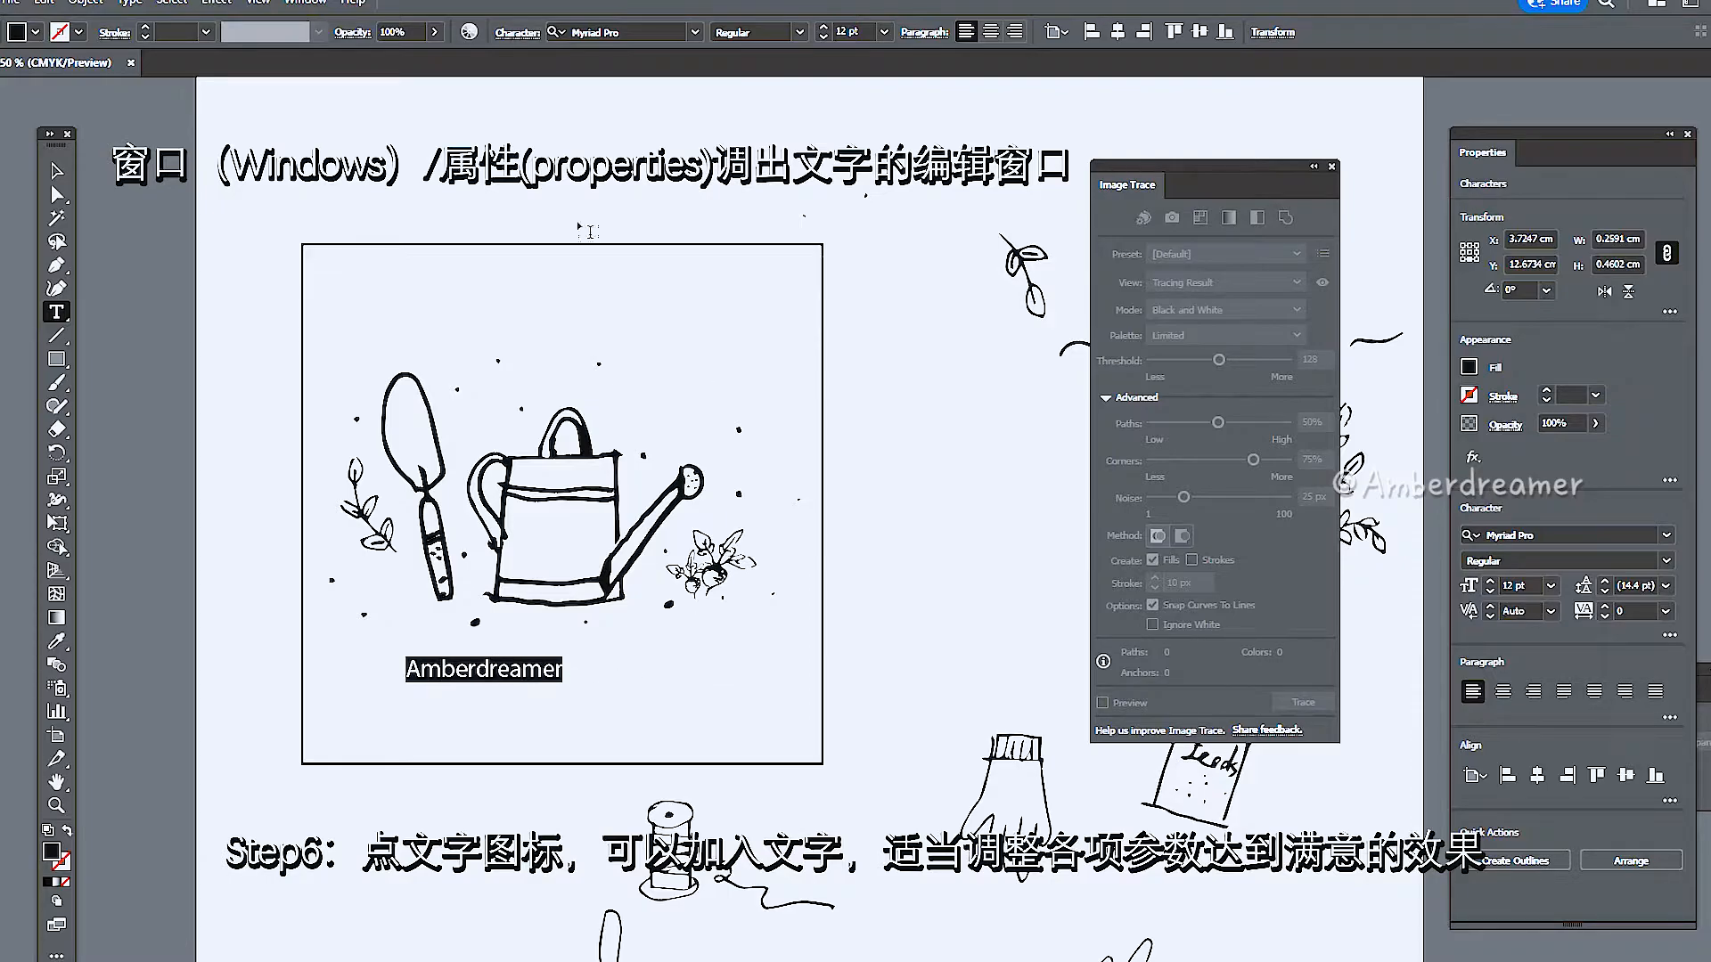
{"action": "left_click", "coordinate": [695, 32]}
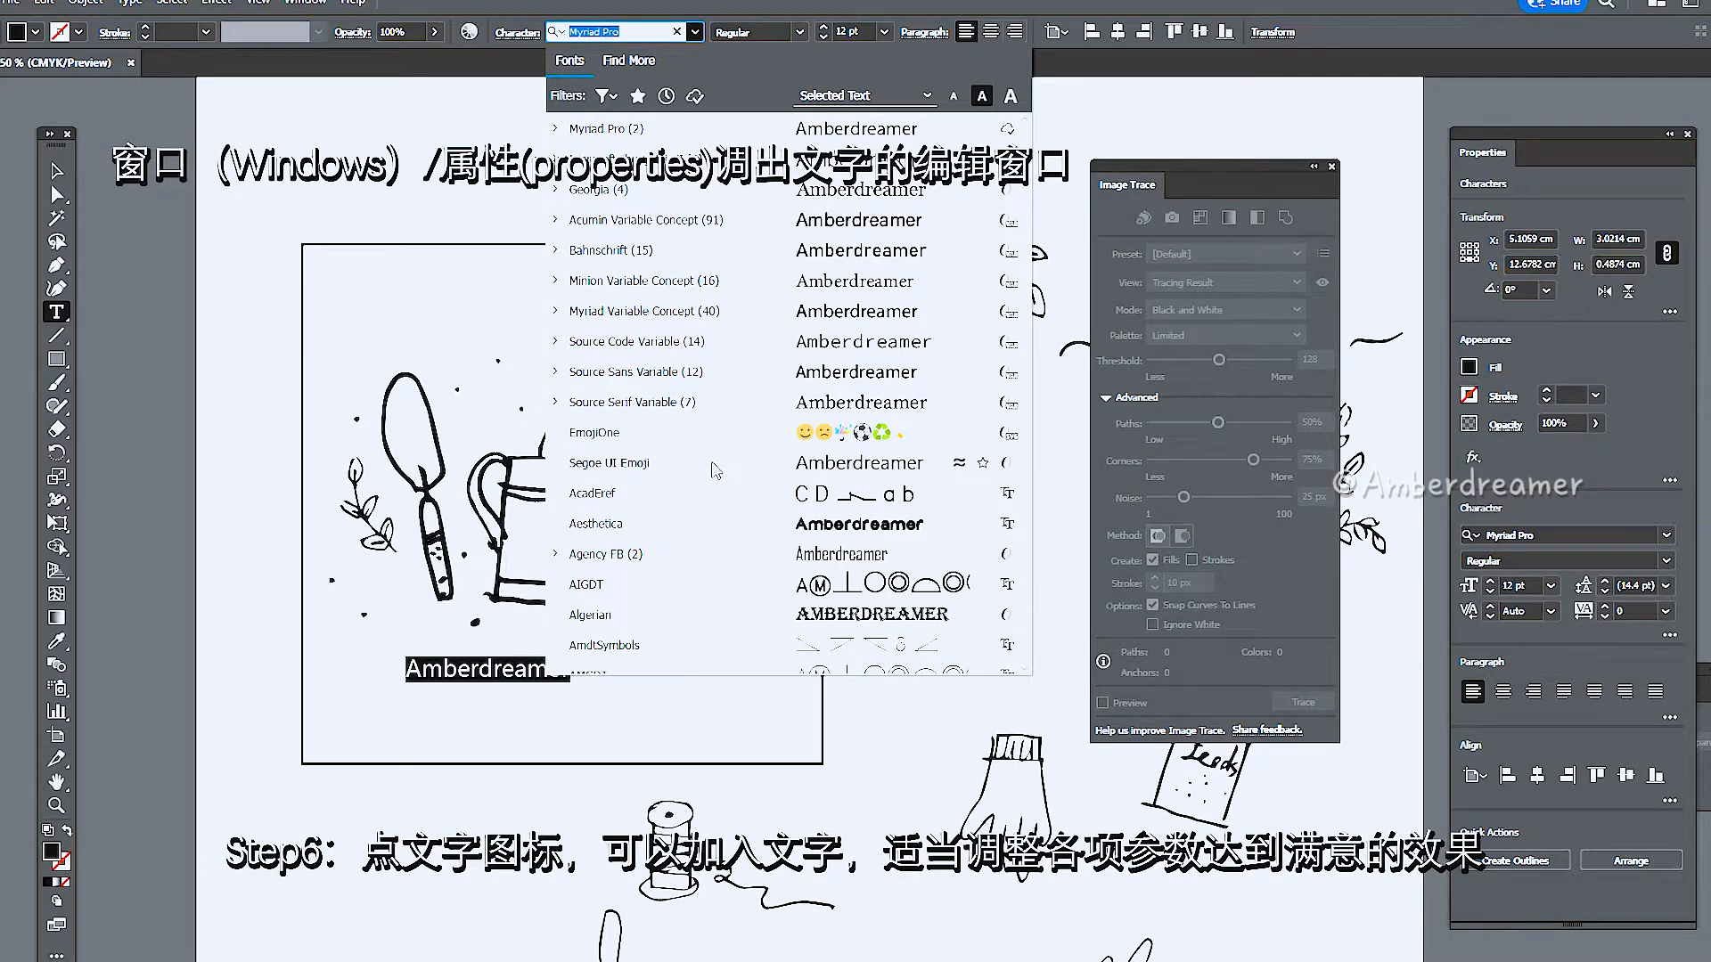
{"action": "left_click", "coordinate": [770, 232]}
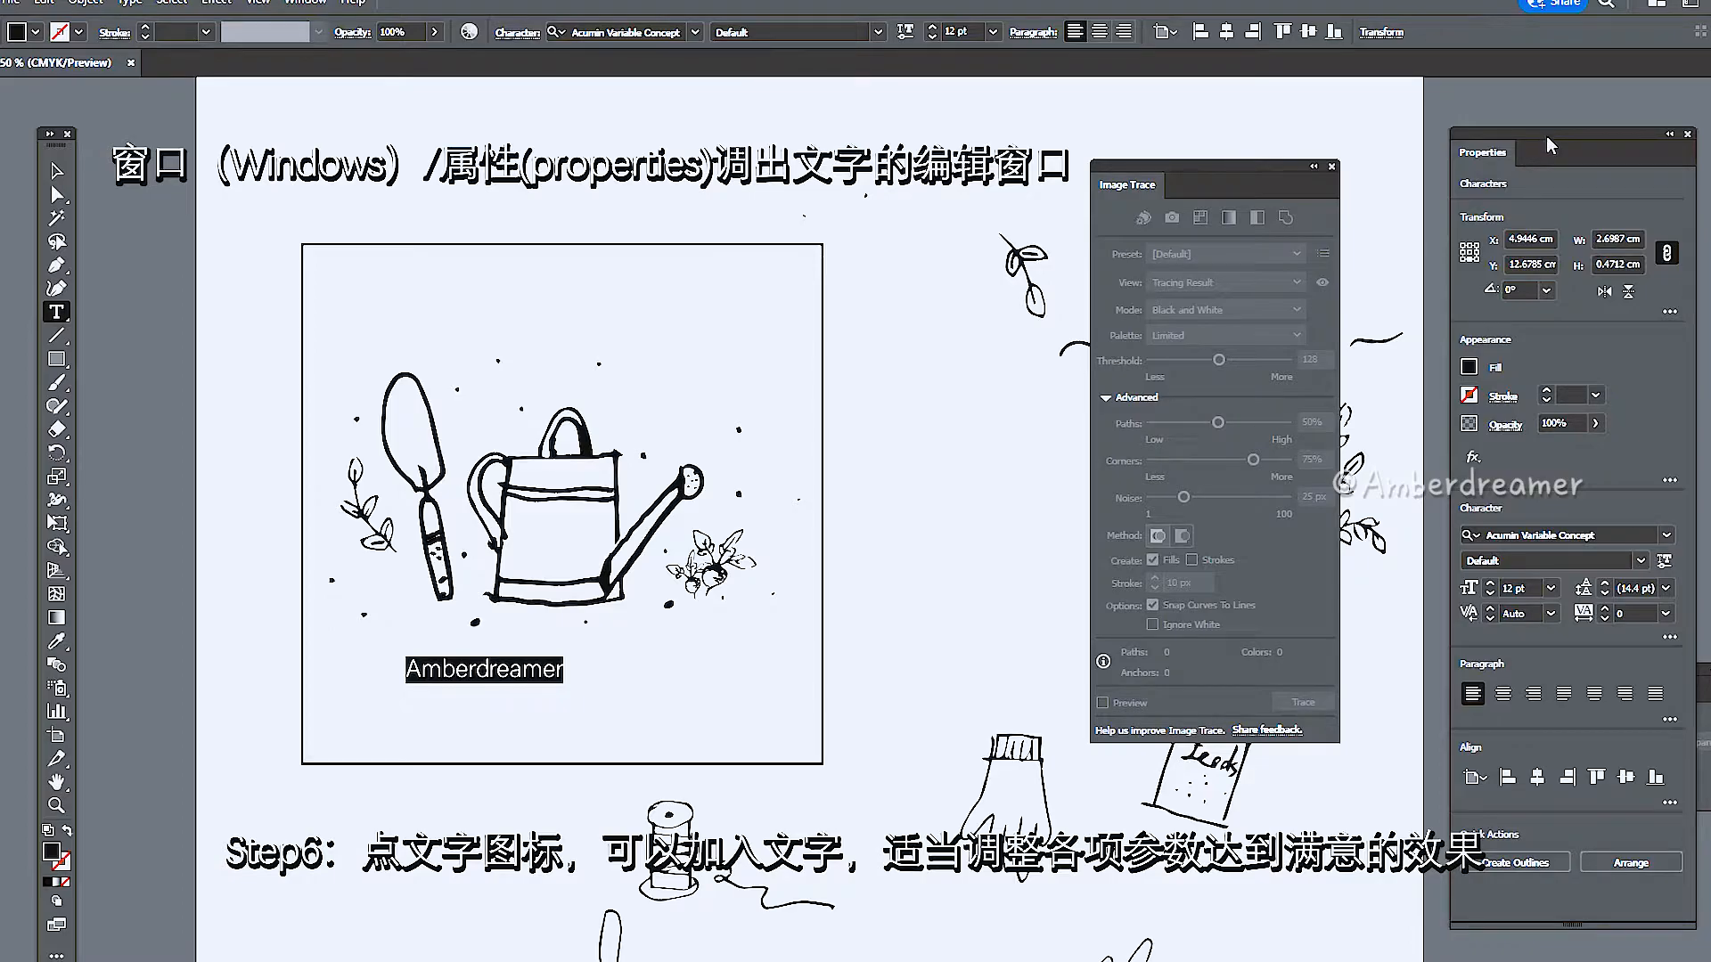
- Bring the text properties next to the artwork, close Image Trace, and set the font size to 14 pt
{"action": "left_click_drag", "start_coordinate": [1546, 135], "coordinate": [938, 114]}
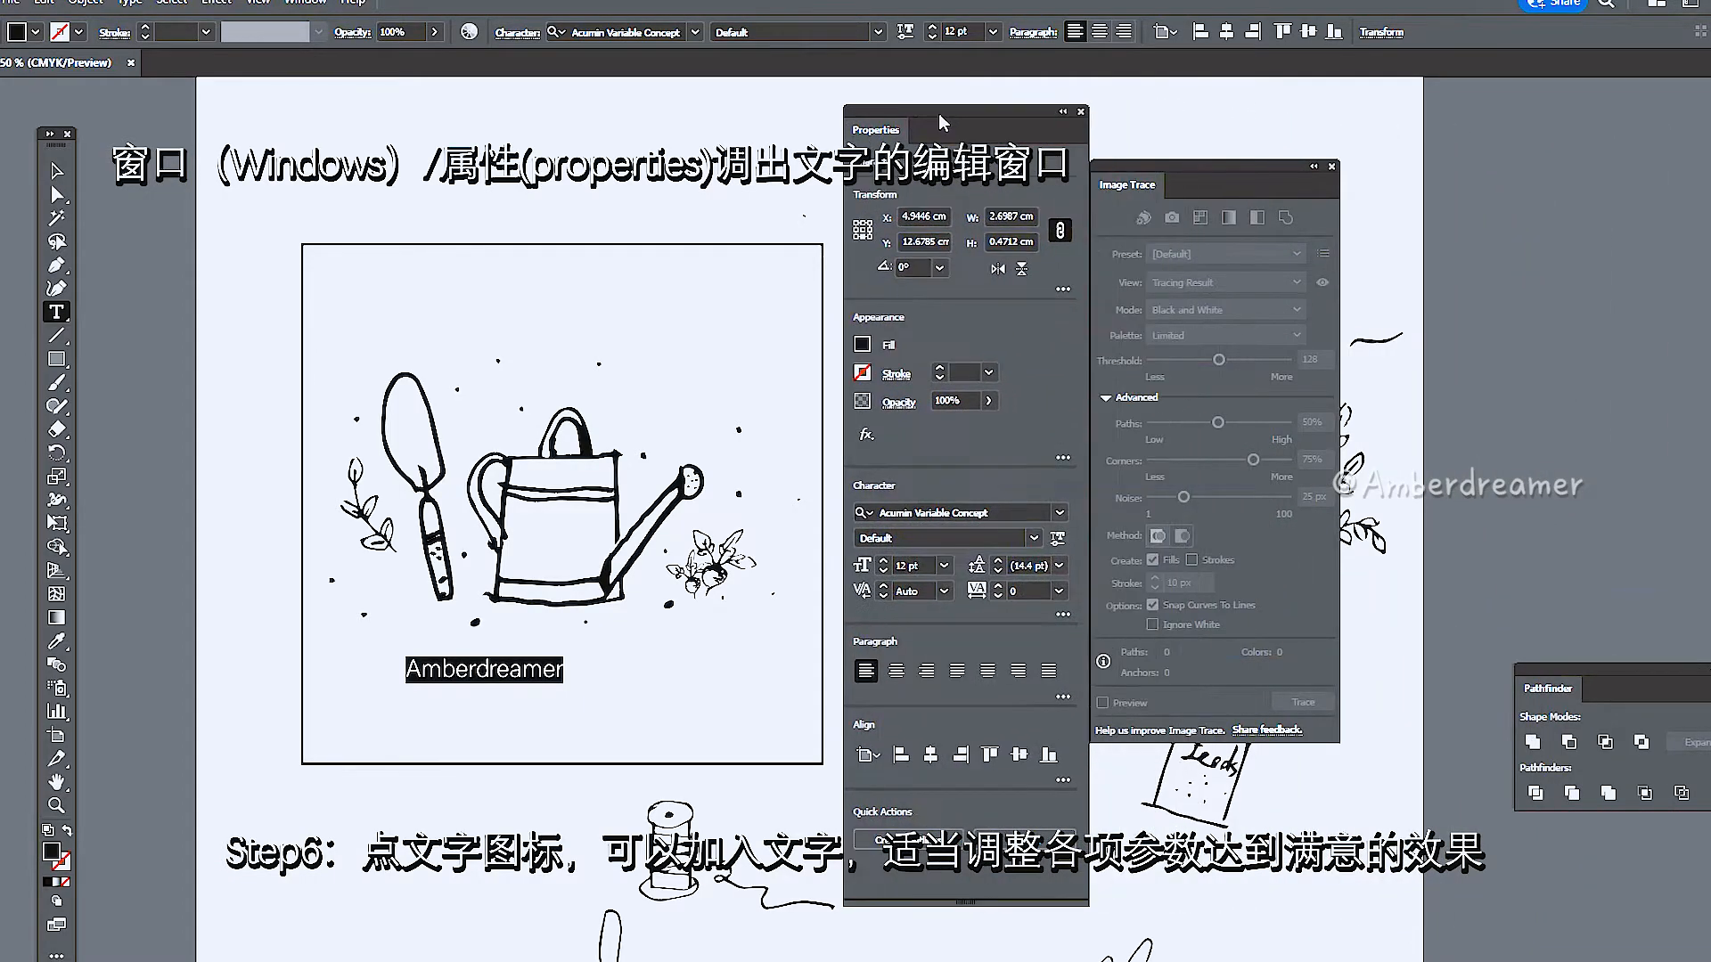
{"action": "left_click", "coordinate": [1331, 167]}
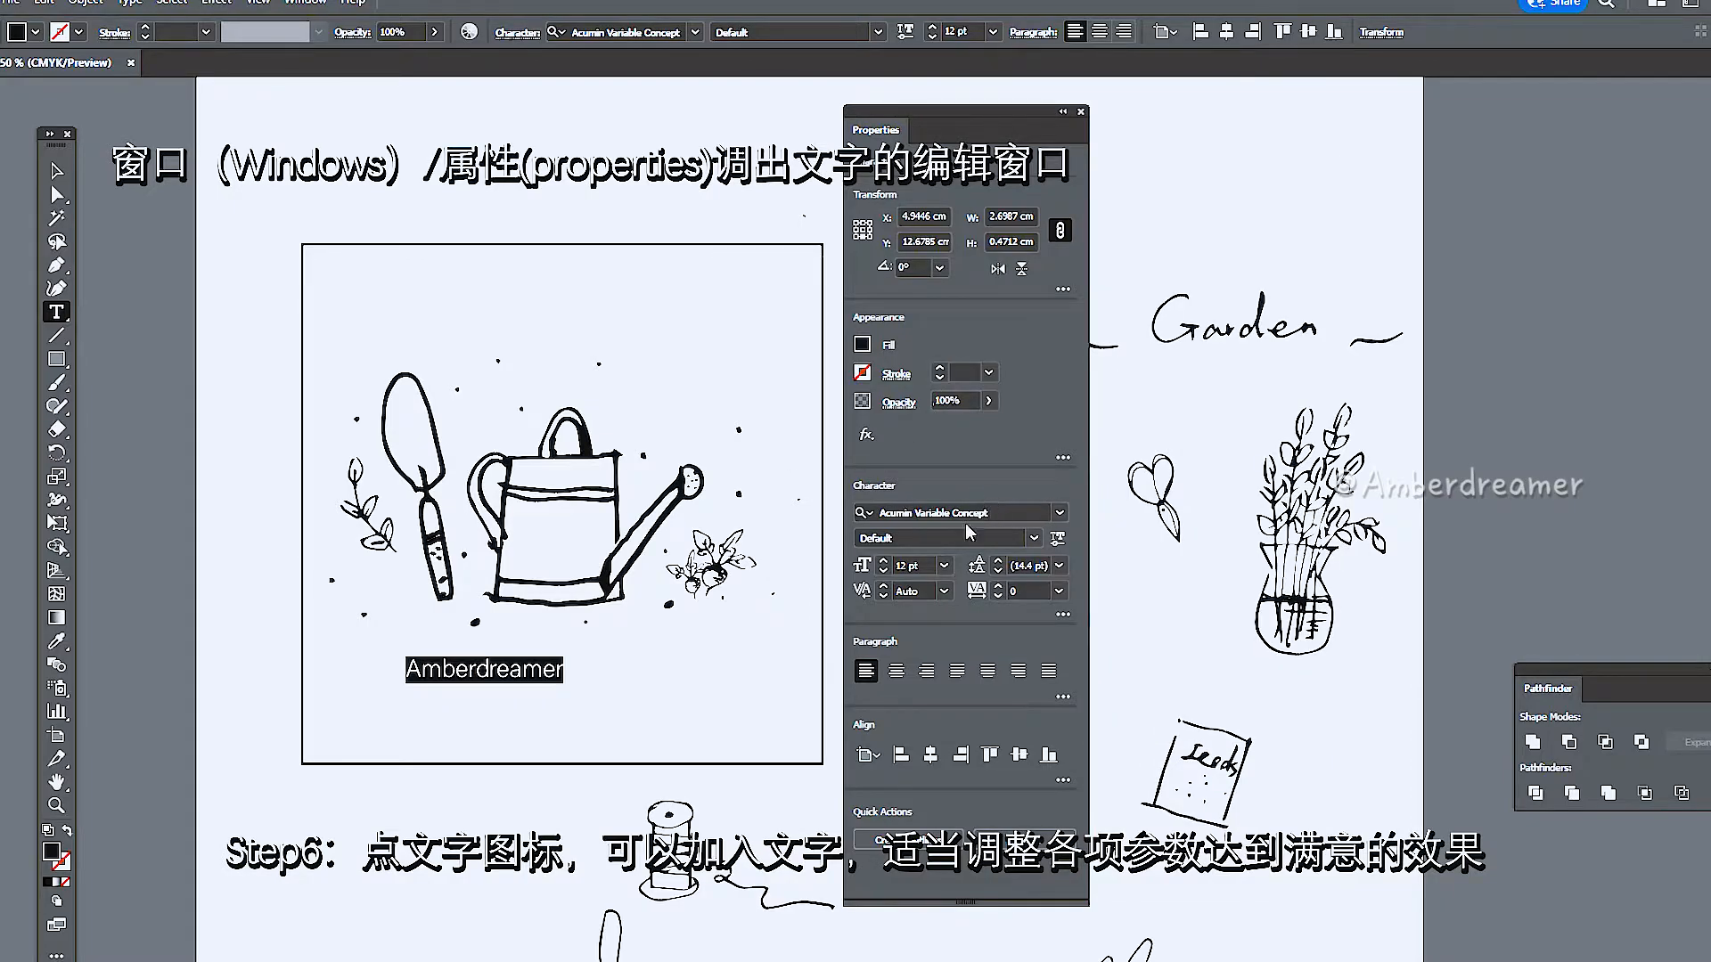
{"action": "left_click", "coordinate": [944, 565]}
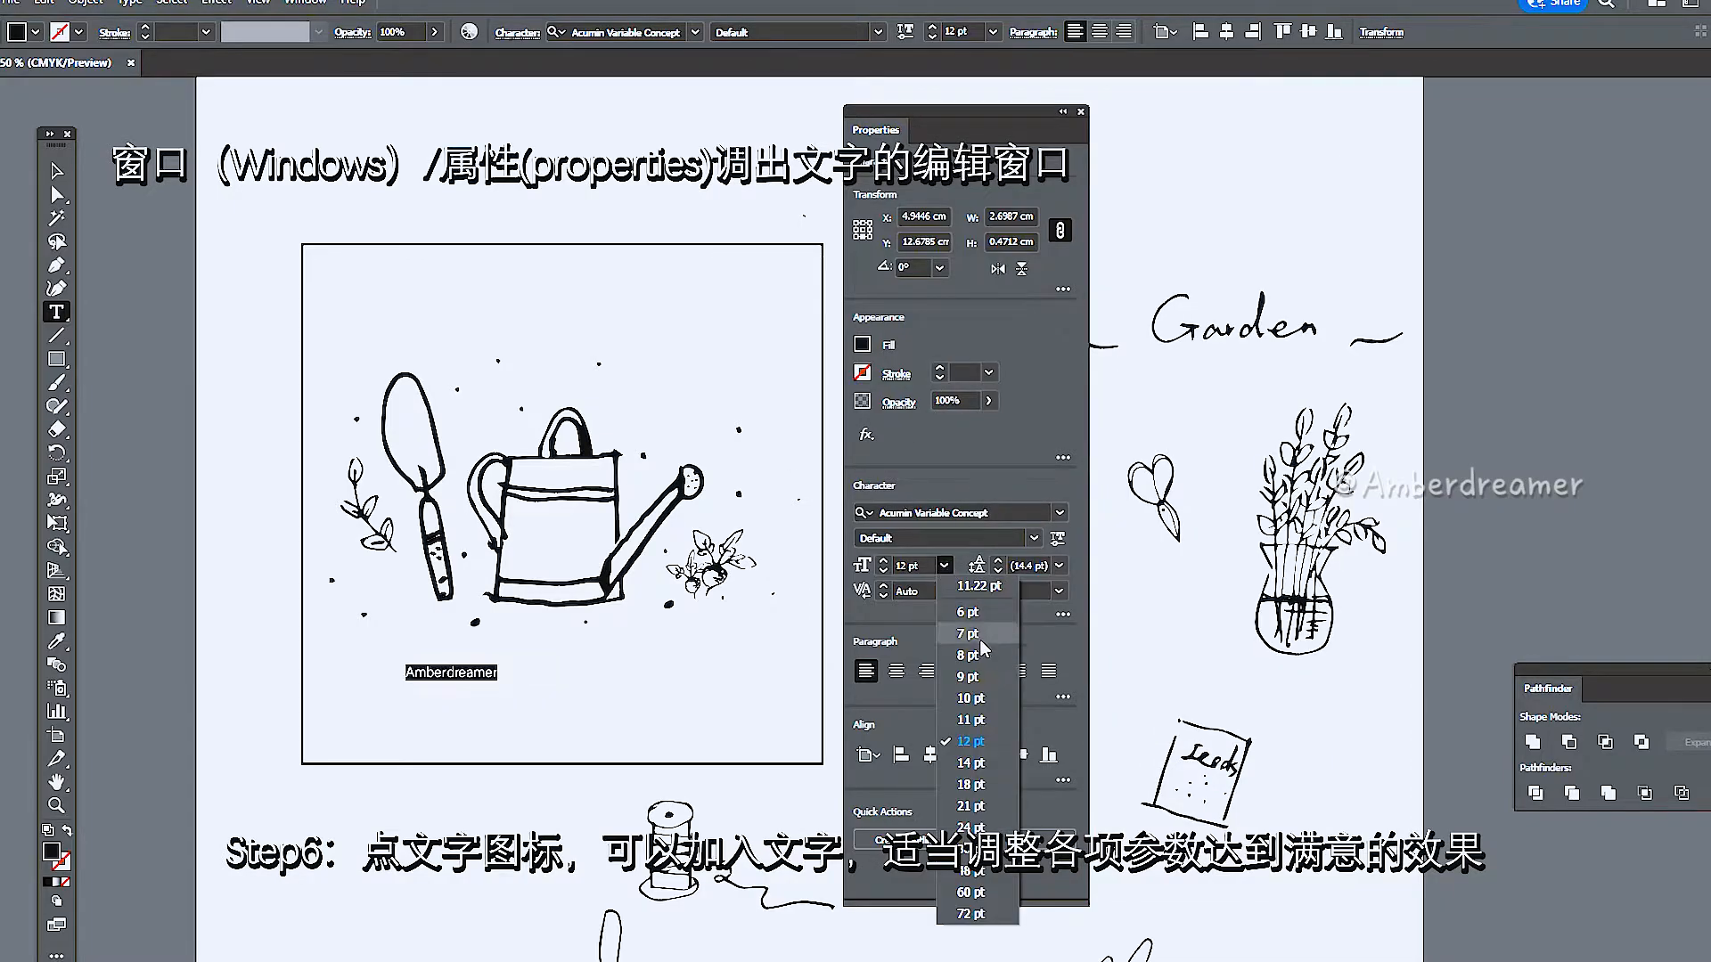
{"action": "left_click", "coordinate": [970, 762]}
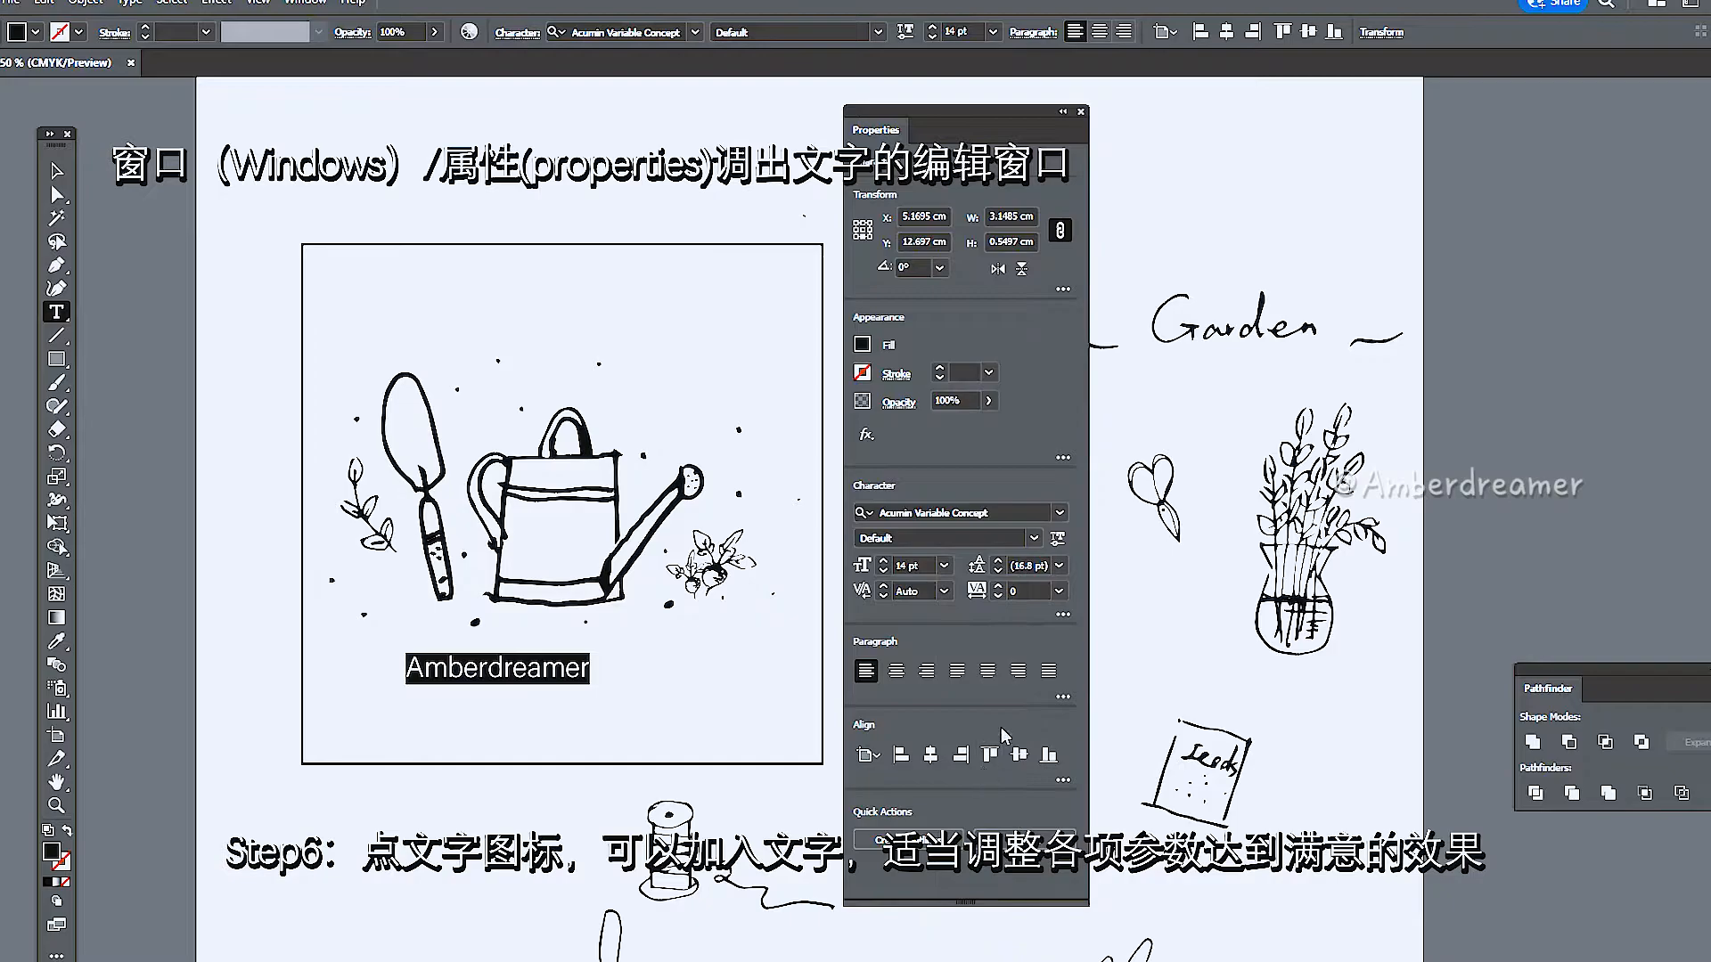
- Set the tracking of the Amberdreamer text to 200
{"action": "left_click", "coordinate": [1059, 566]}
{"action": "left_click", "coordinate": [1026, 588]}
{"action": "left_click", "coordinate": [1059, 591]}
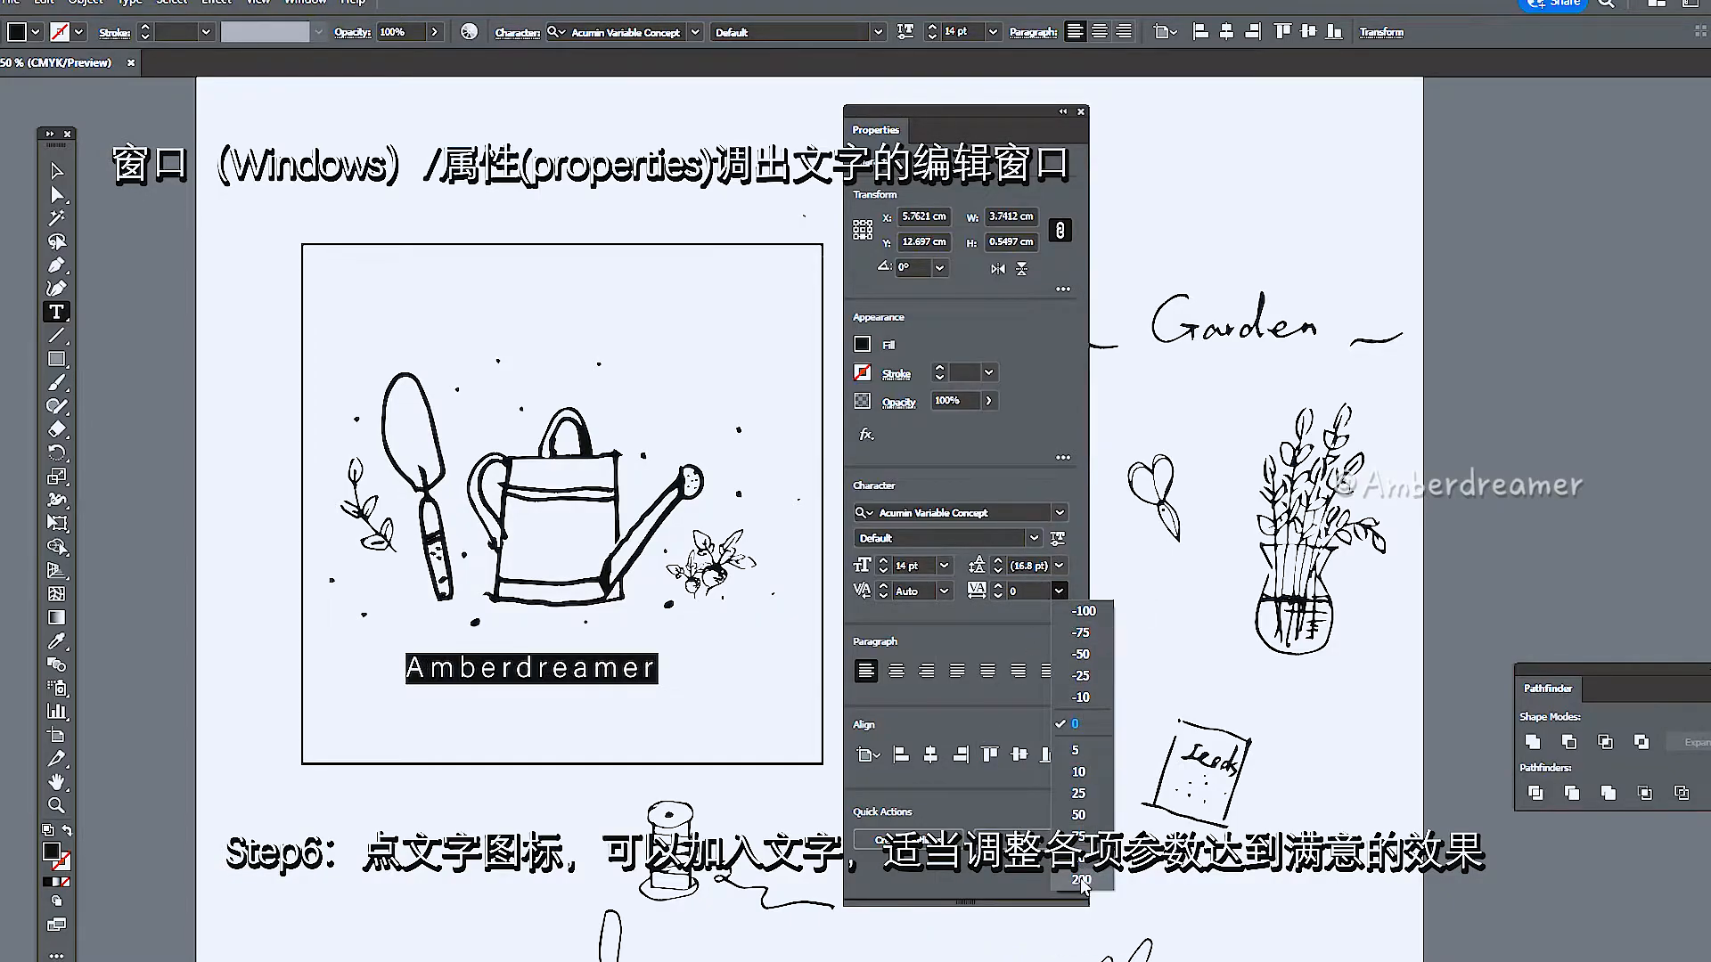
{"action": "left_click", "coordinate": [1080, 879]}
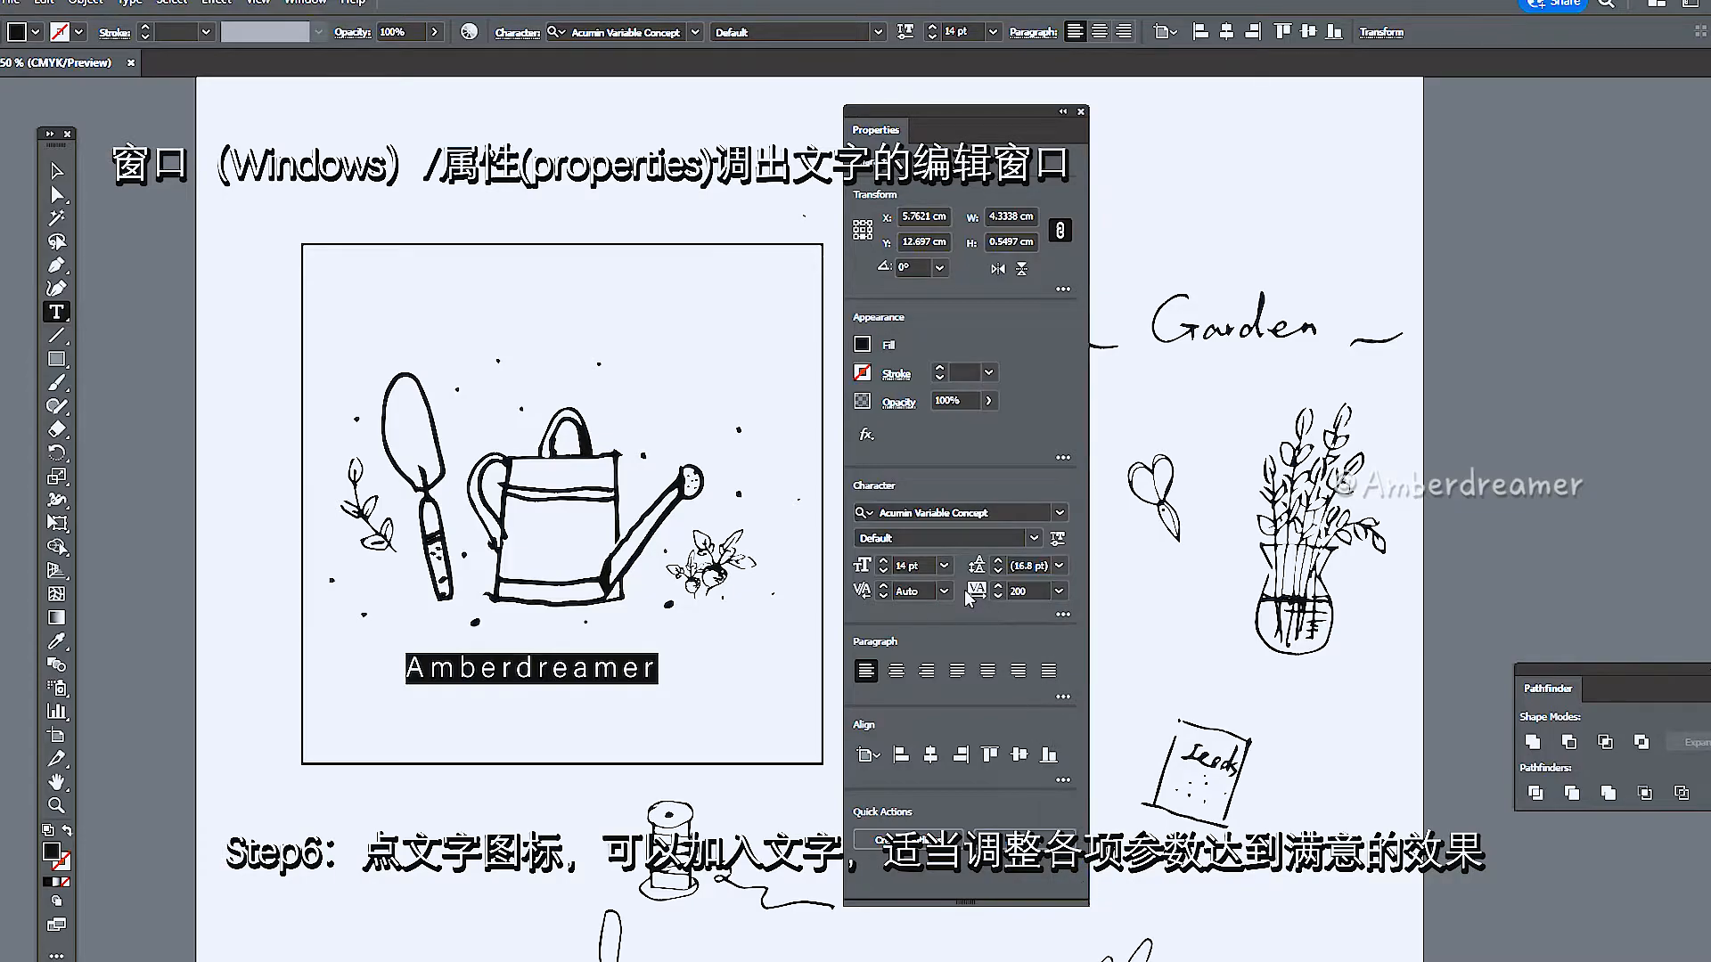
- Center-align the Amberdreamer text and move it back inside the frame, directly beneath the watering can
{"action": "left_click", "coordinate": [900, 668]}
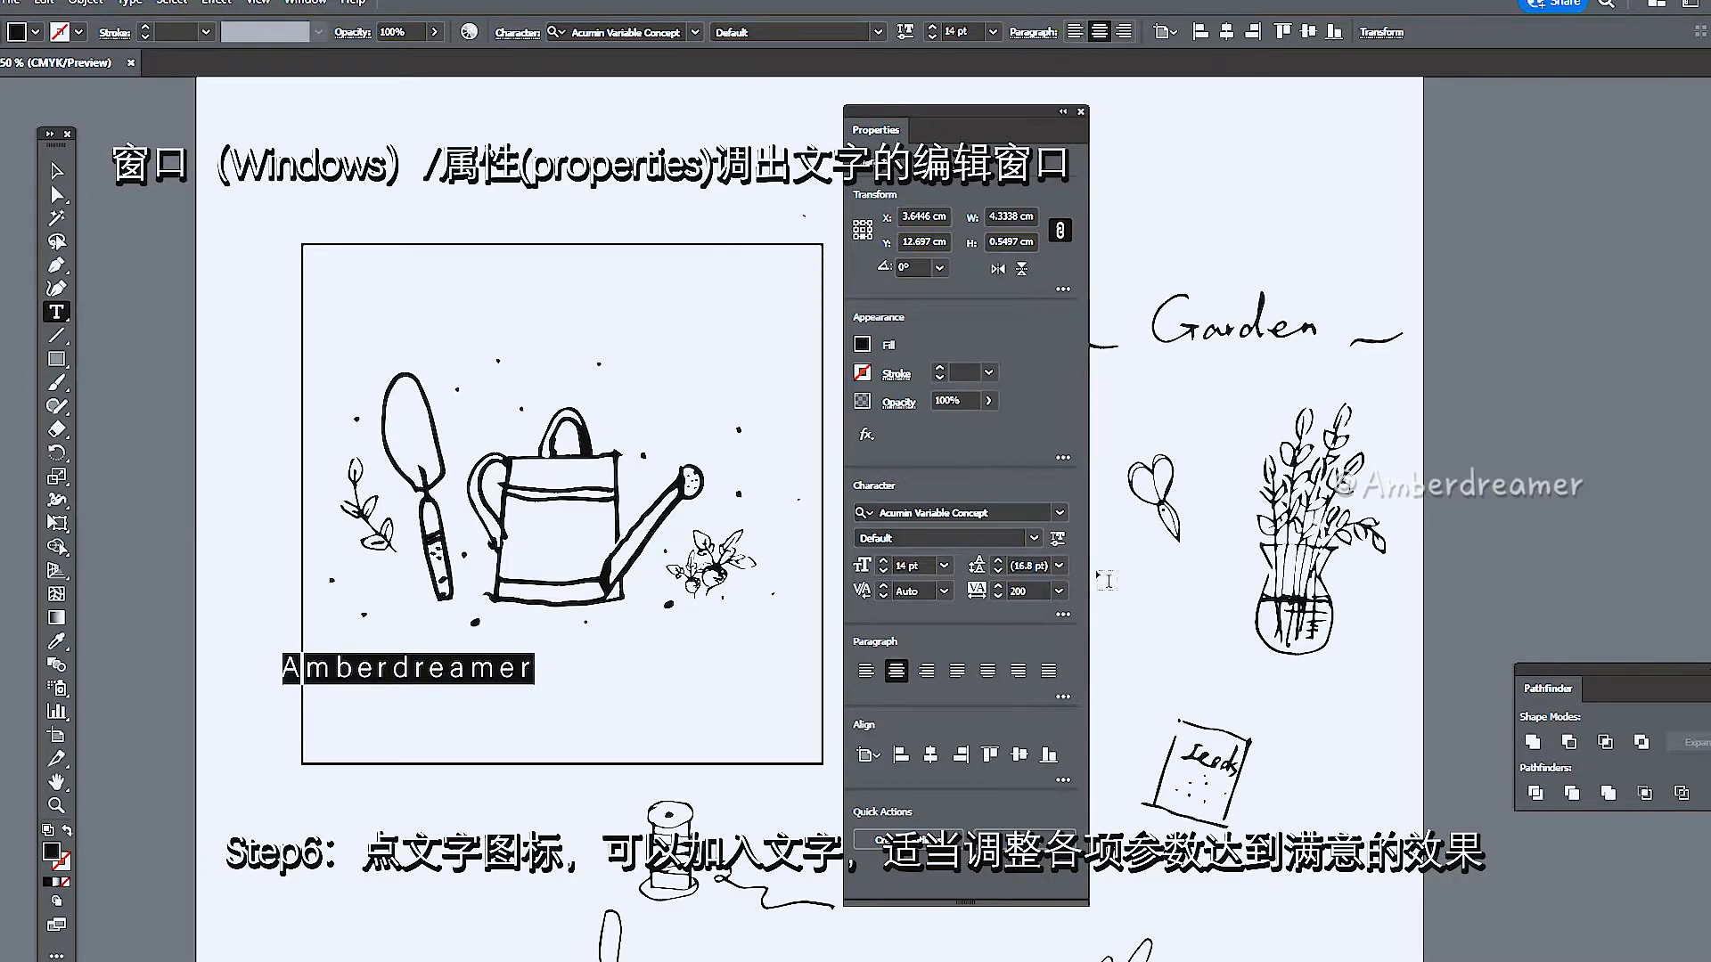
{"action": "left_click", "coordinate": [56, 170]}
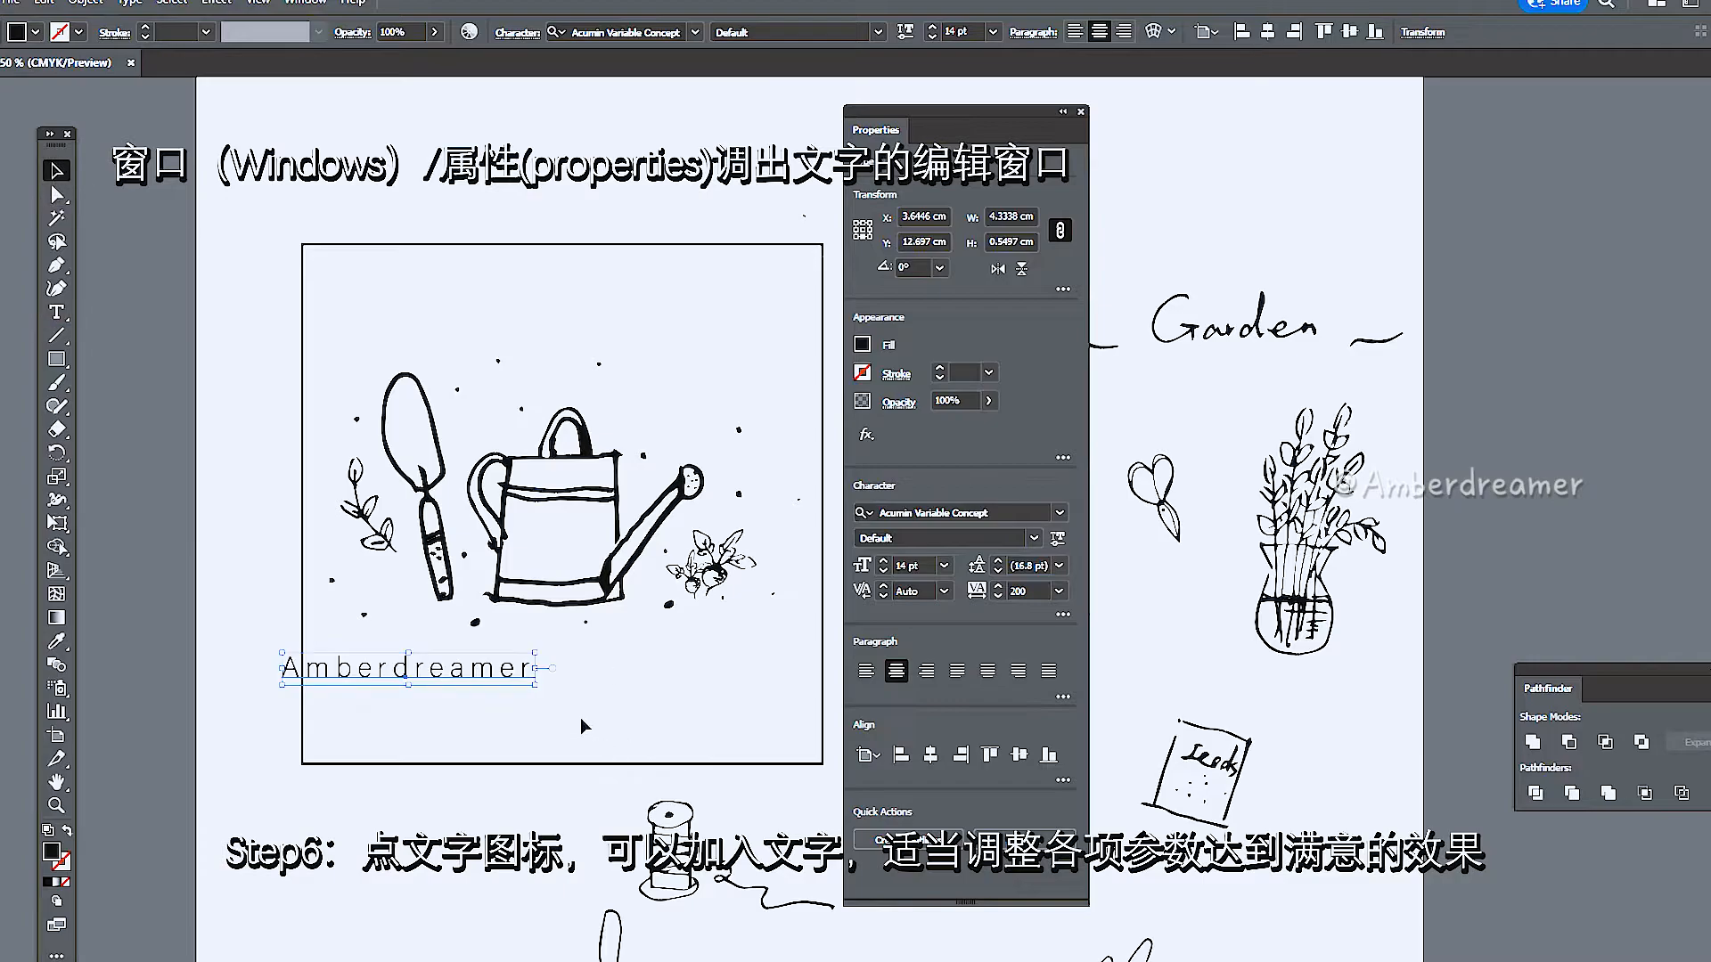
{"action": "left_click_drag", "start_coordinate": [511, 674], "coordinate": [621, 655]}
- Select all of the Amberdreamer text and give it a 1 pt stroke, then deselect it
{"action": "left_click", "coordinate": [56, 312]}
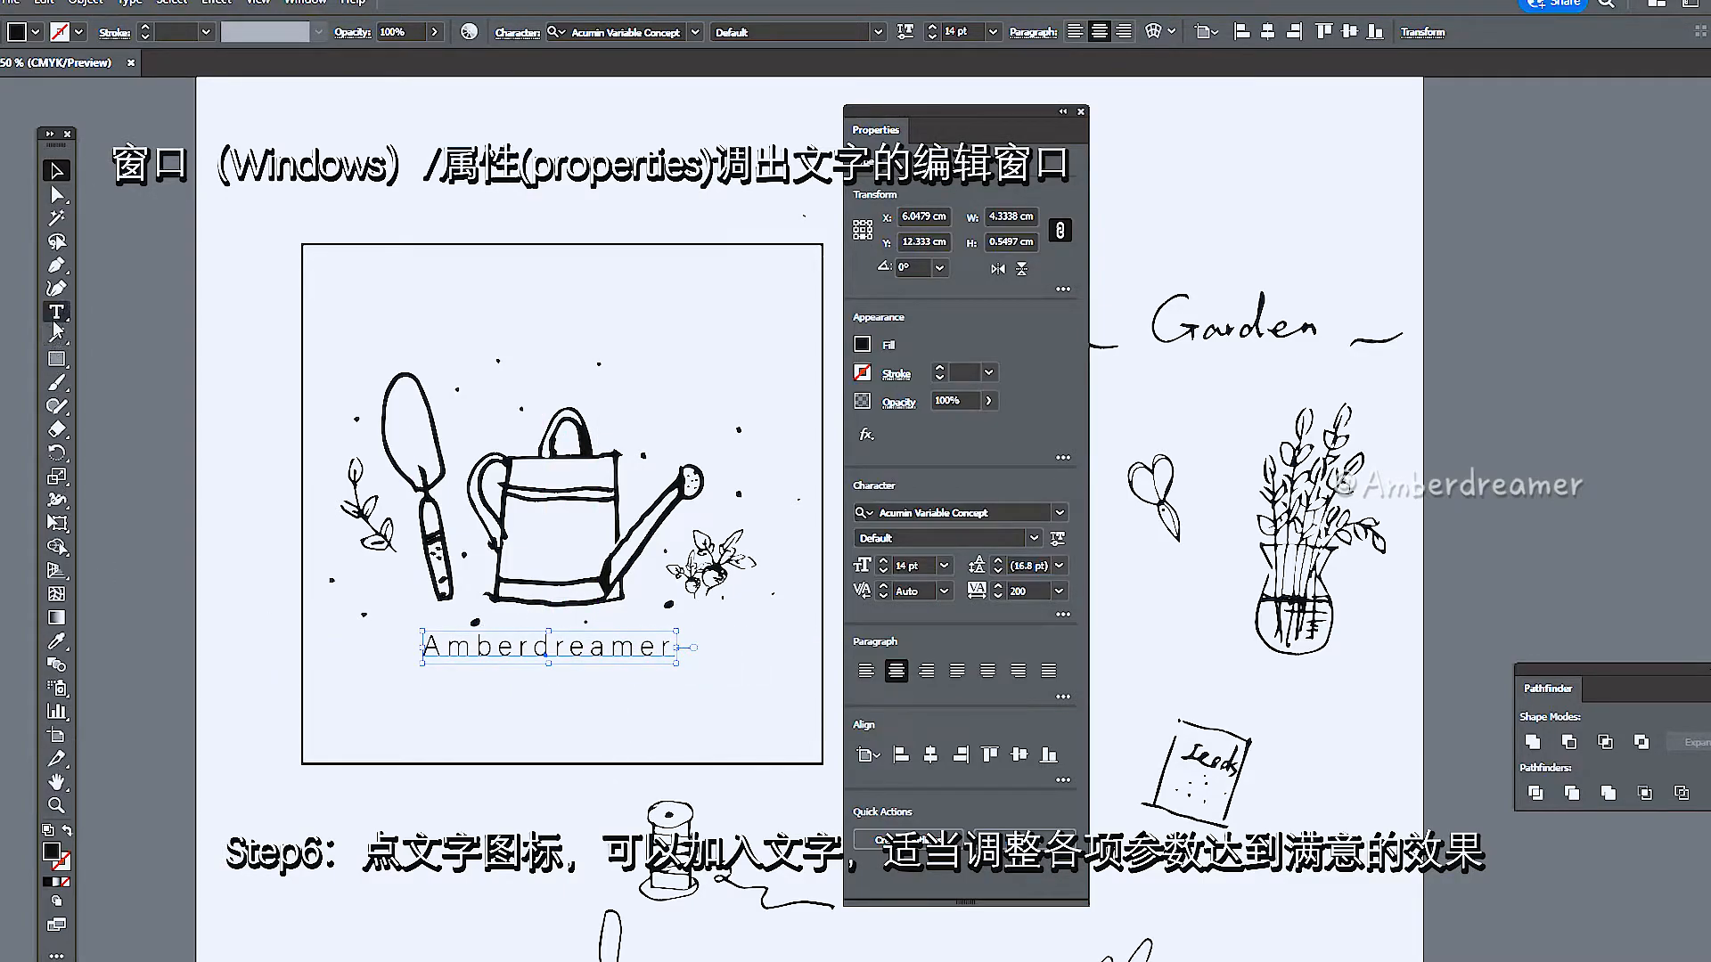
{"action": "double_click", "coordinate": [561, 647]}
{"action": "left_click", "coordinate": [988, 373]}
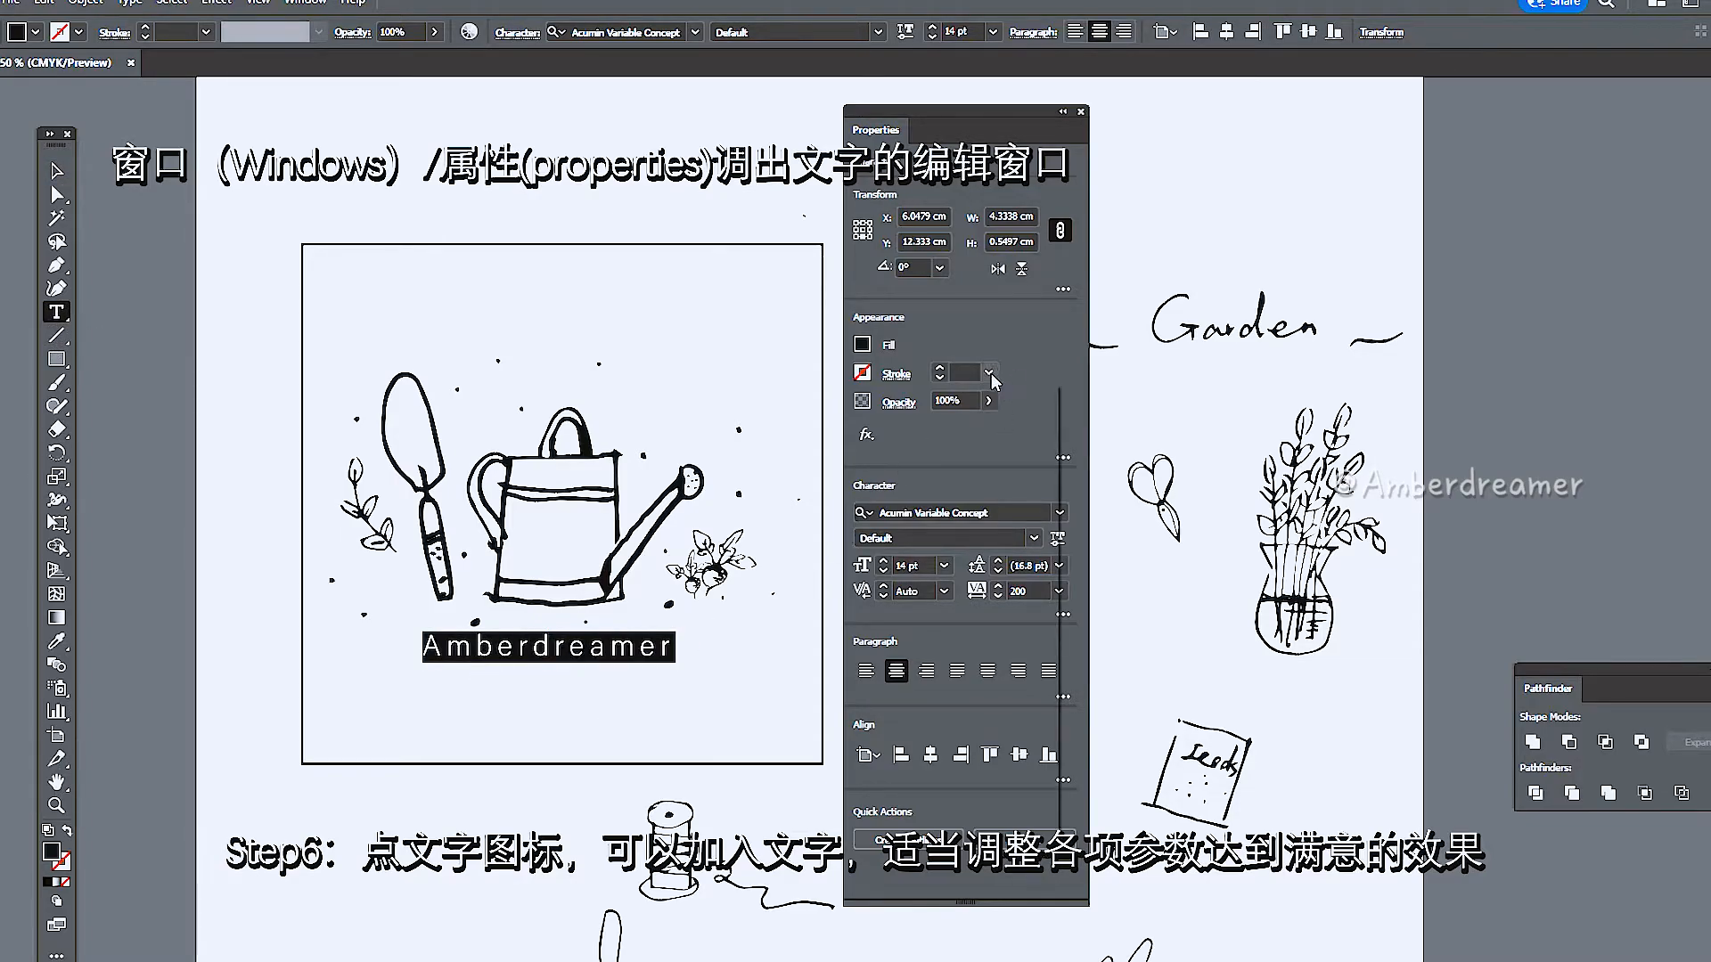
{"action": "left_click", "coordinate": [1009, 454]}
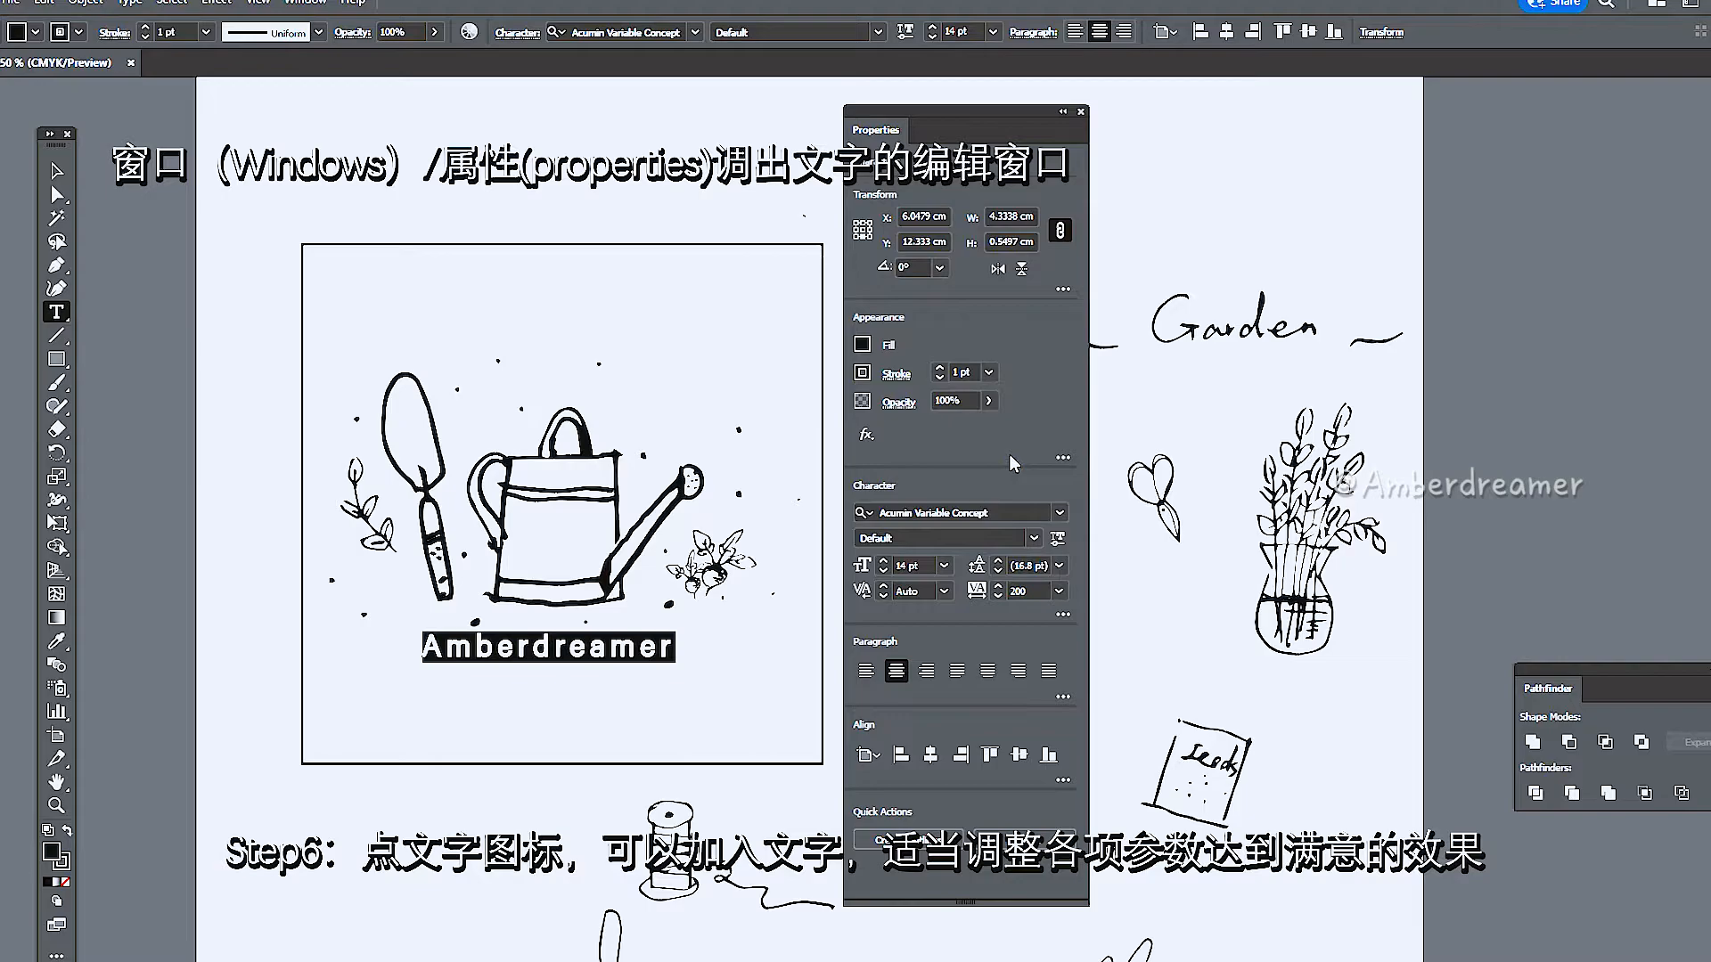
{"action": "left_click", "coordinate": [56, 173]}
{"action": "left_click", "coordinate": [613, 723]}
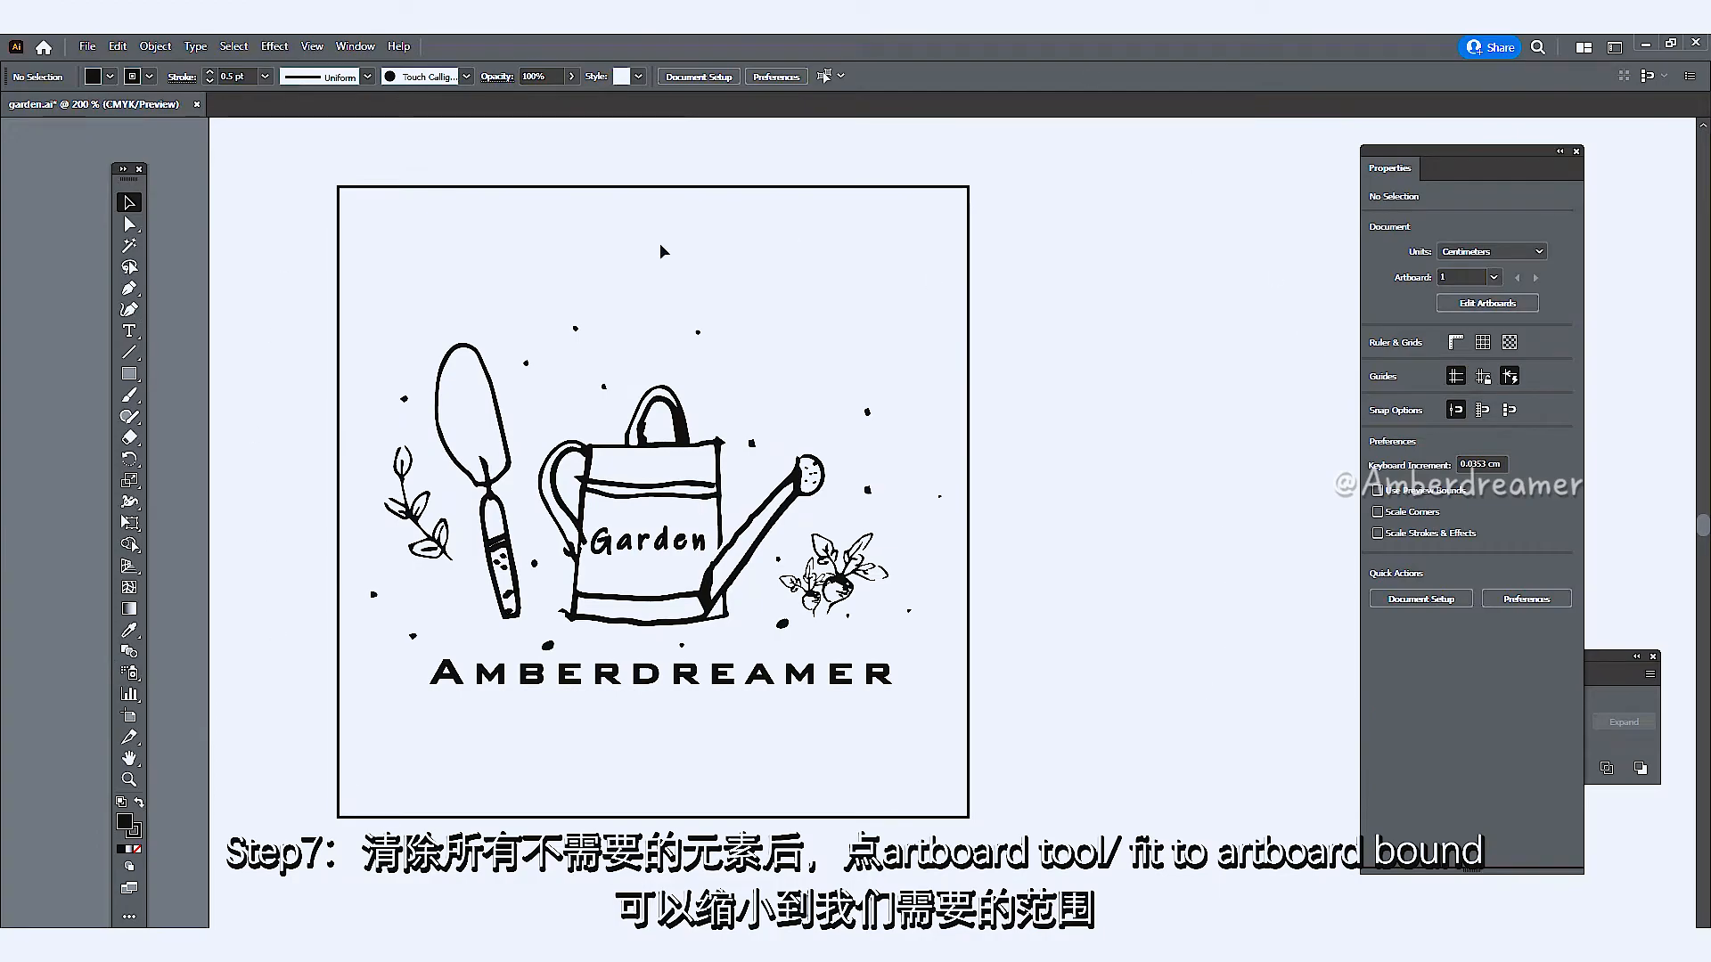
- Fit the artboard to the artwork bounds and save the document
{"action": "left_click", "coordinate": [131, 722]}
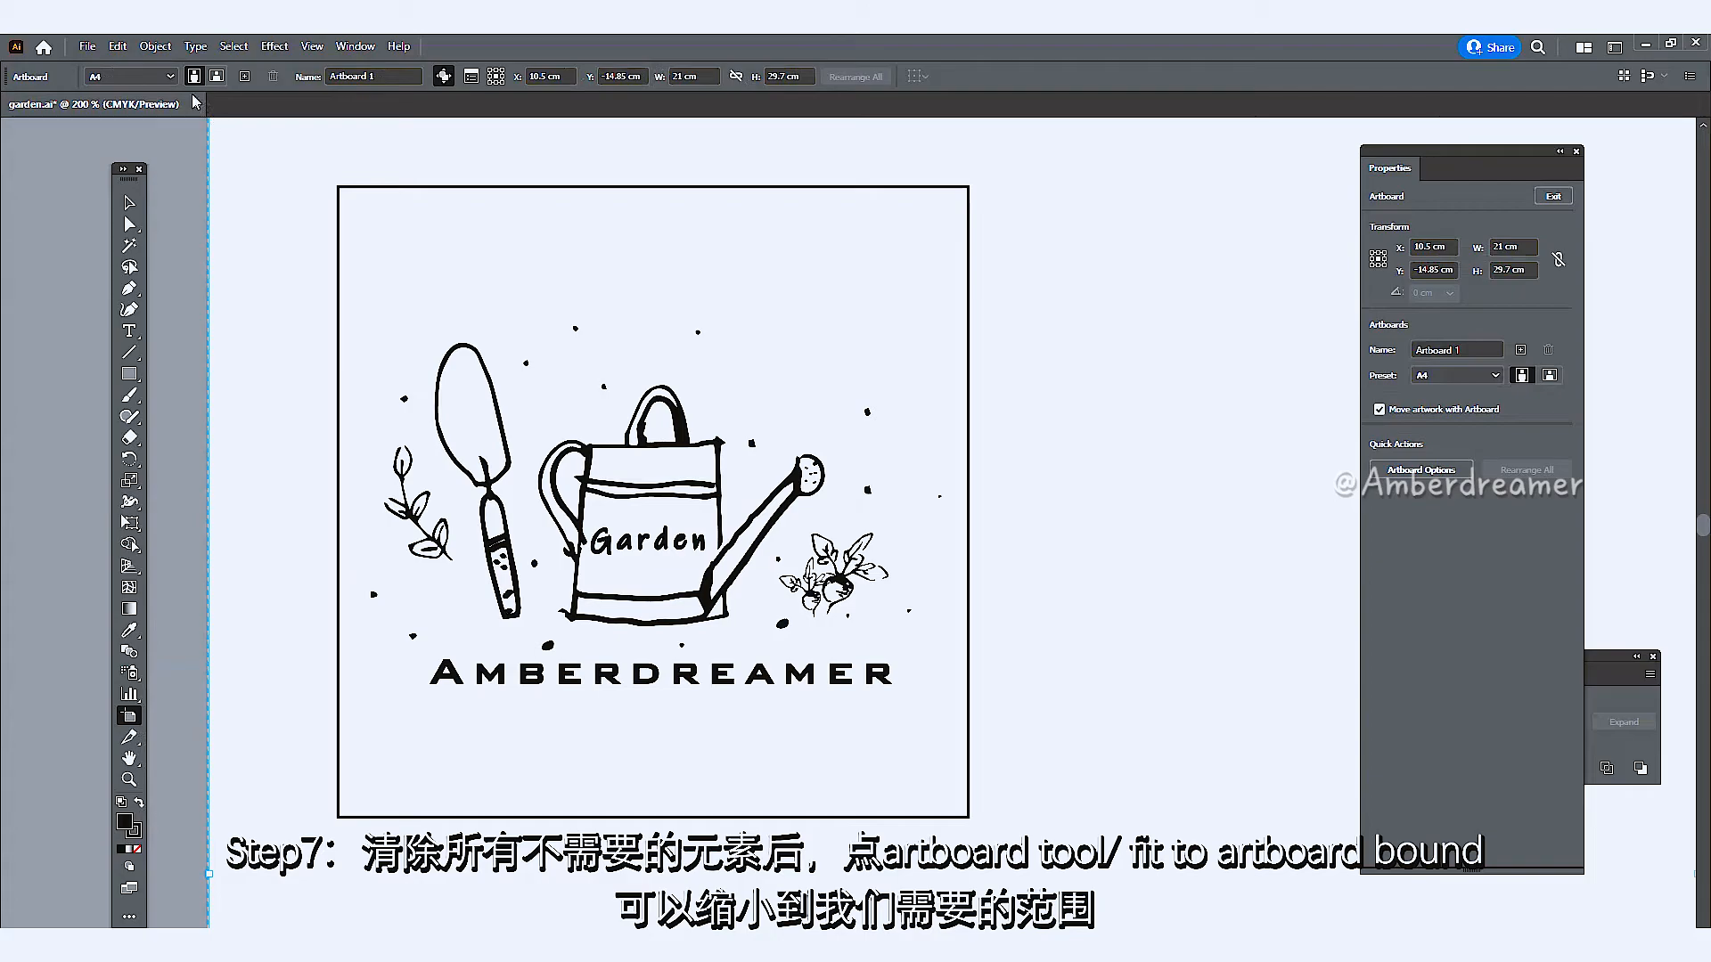
{"action": "left_click", "coordinate": [167, 76]}
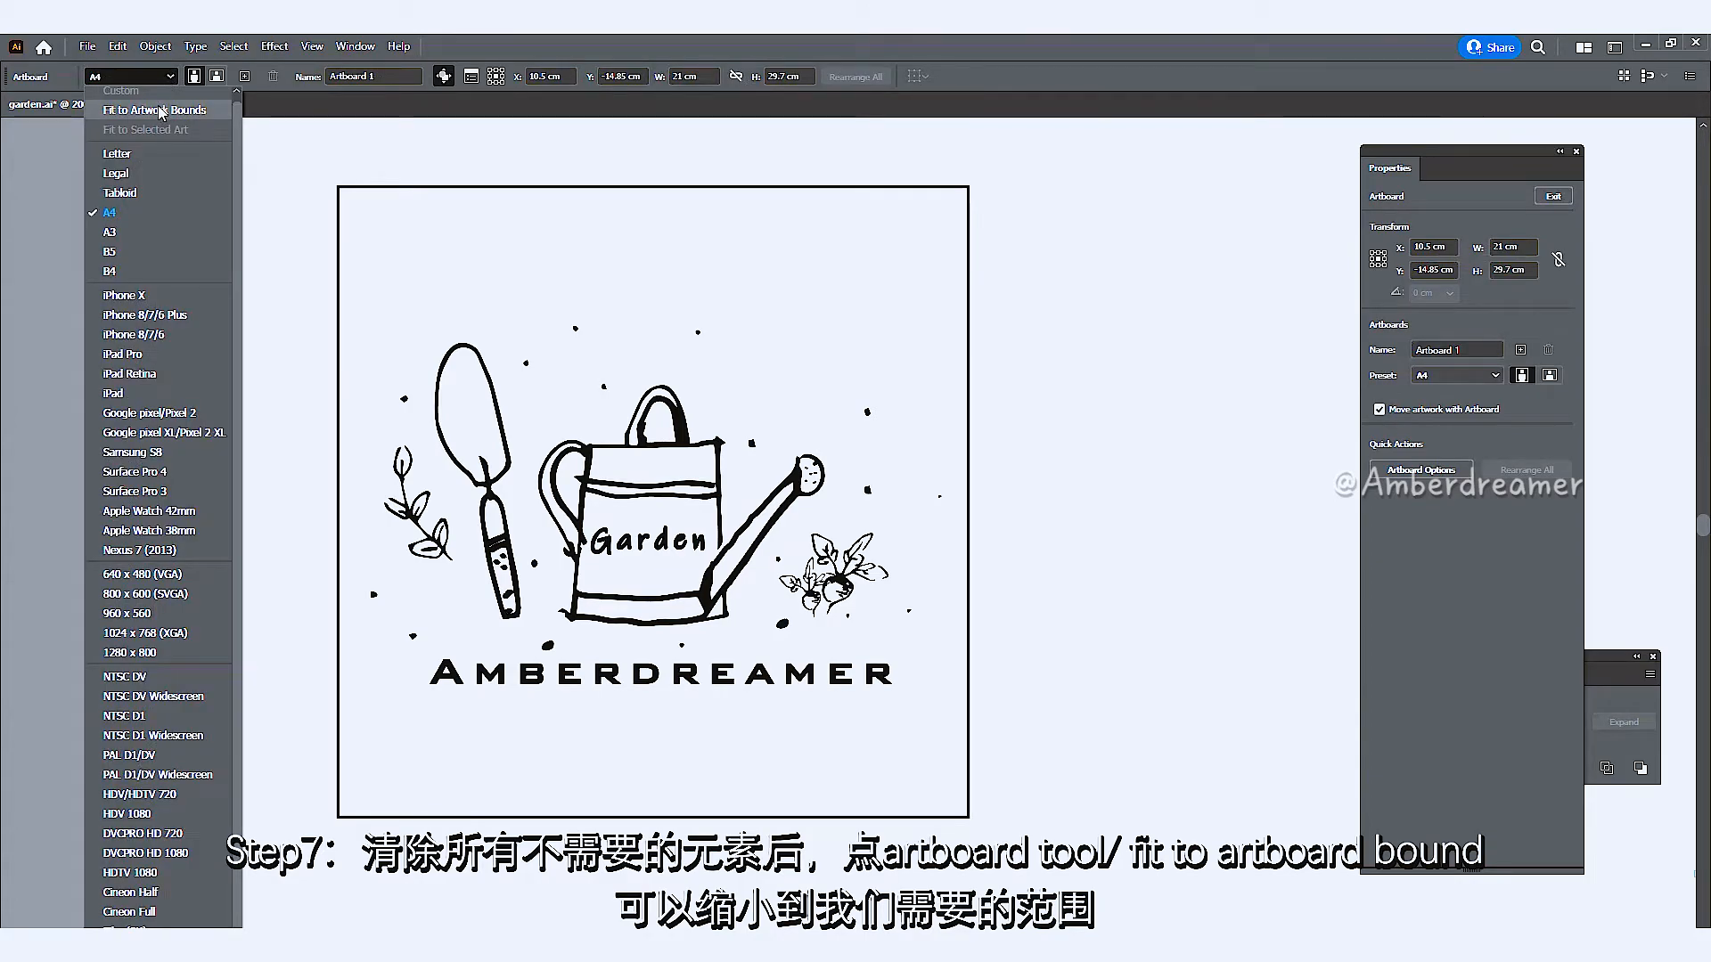
{"action": "left_click", "coordinate": [161, 110]}
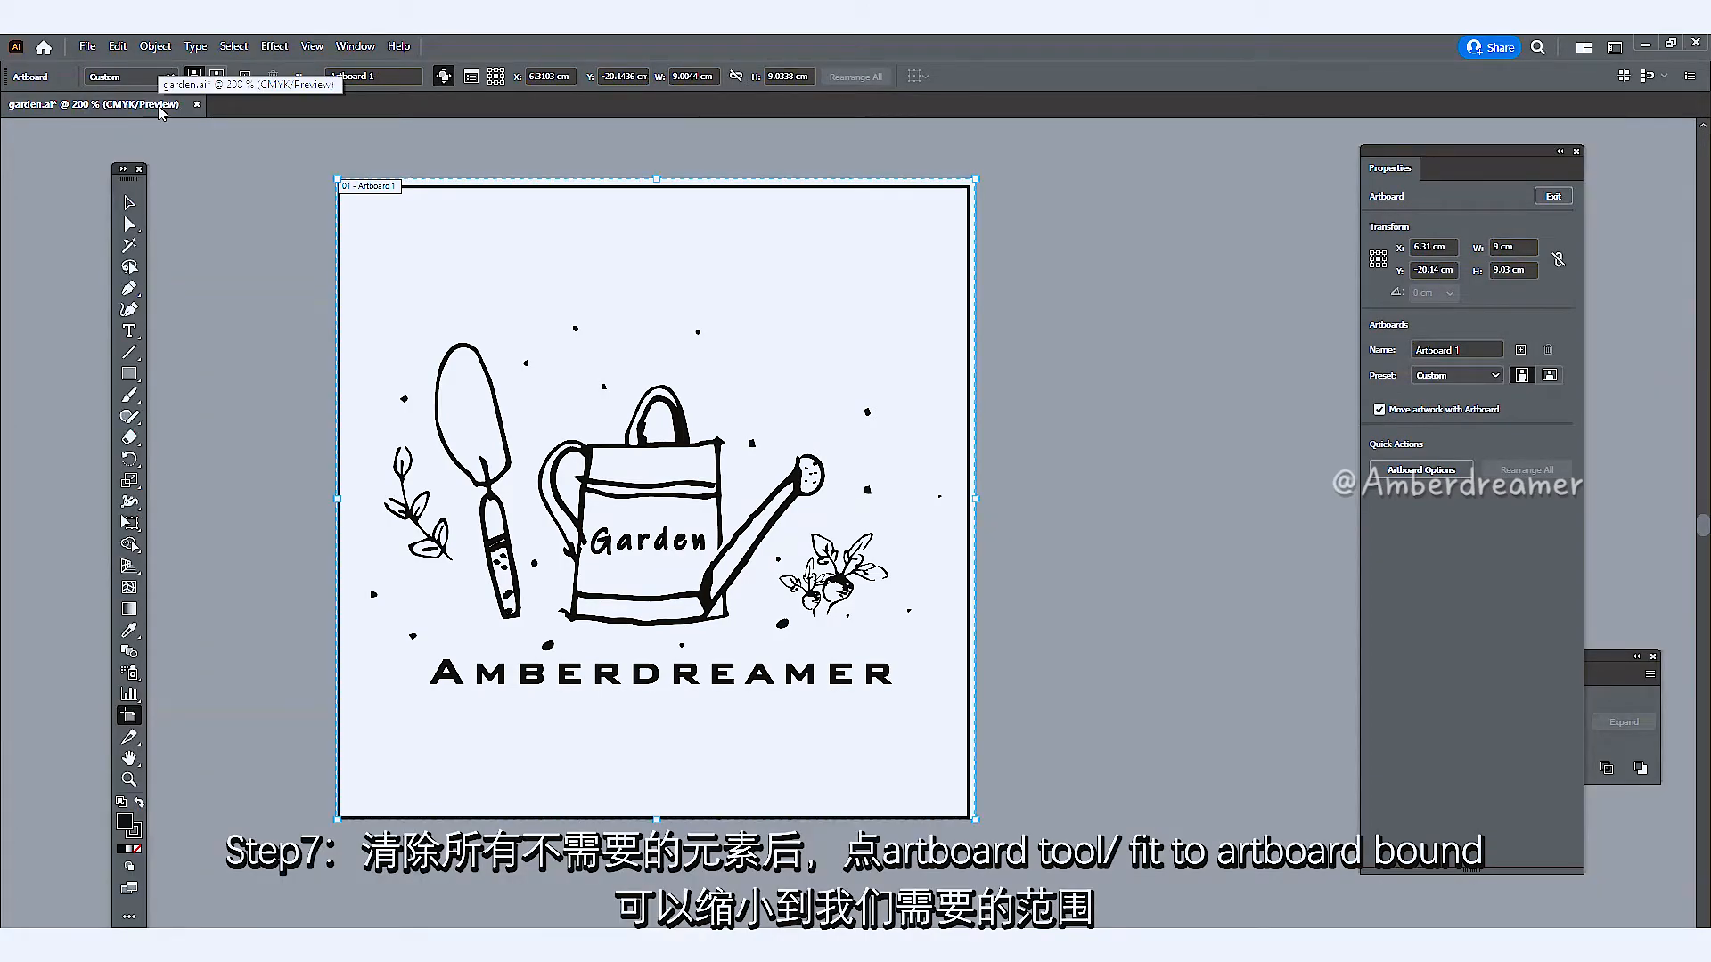
{"action": "key", "text": "v"}
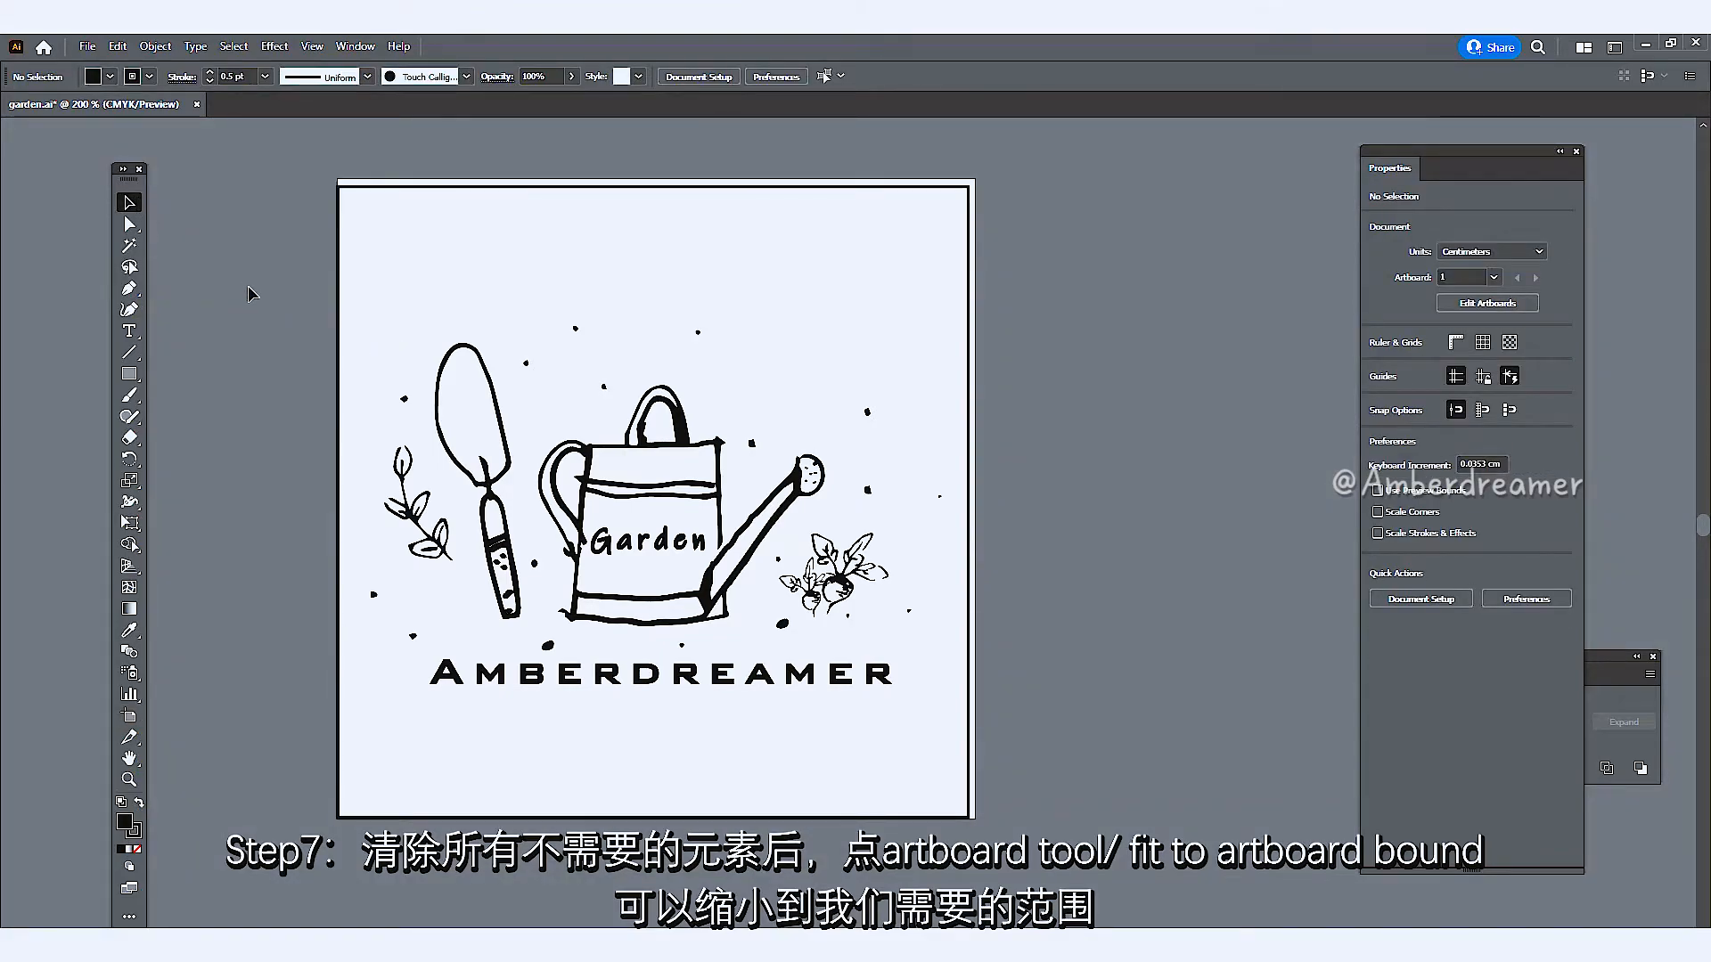
{"action": "left_click", "coordinate": [87, 46]}
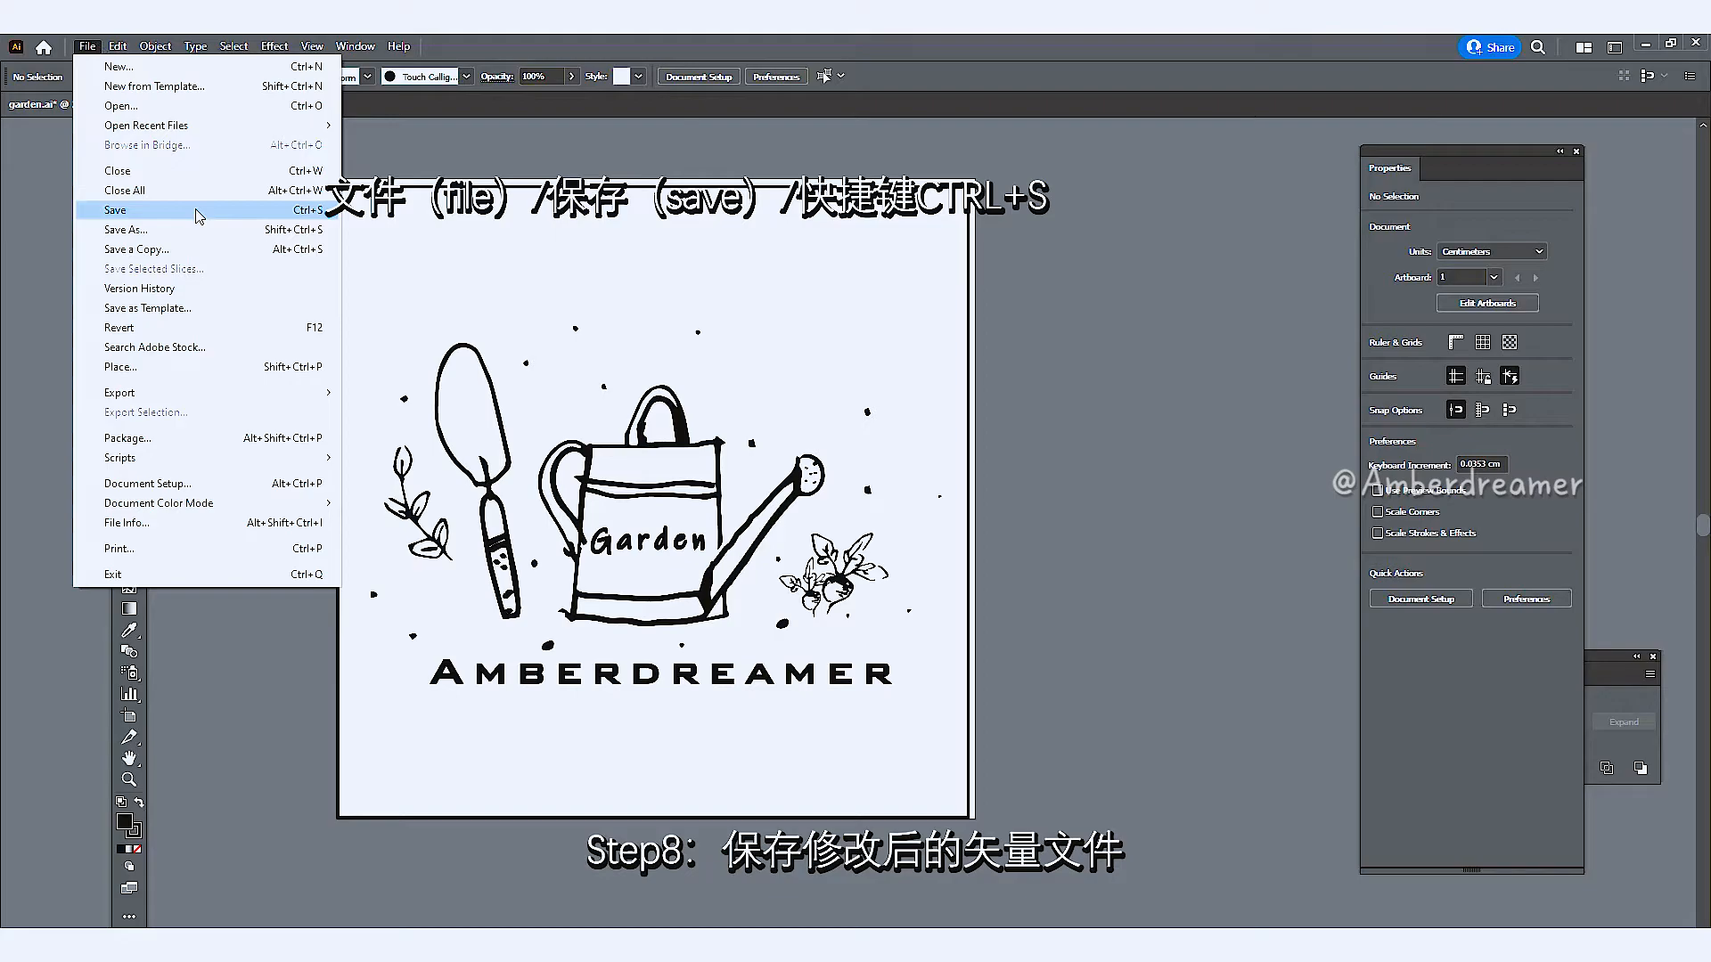
{"action": "left_click", "coordinate": [198, 211]}
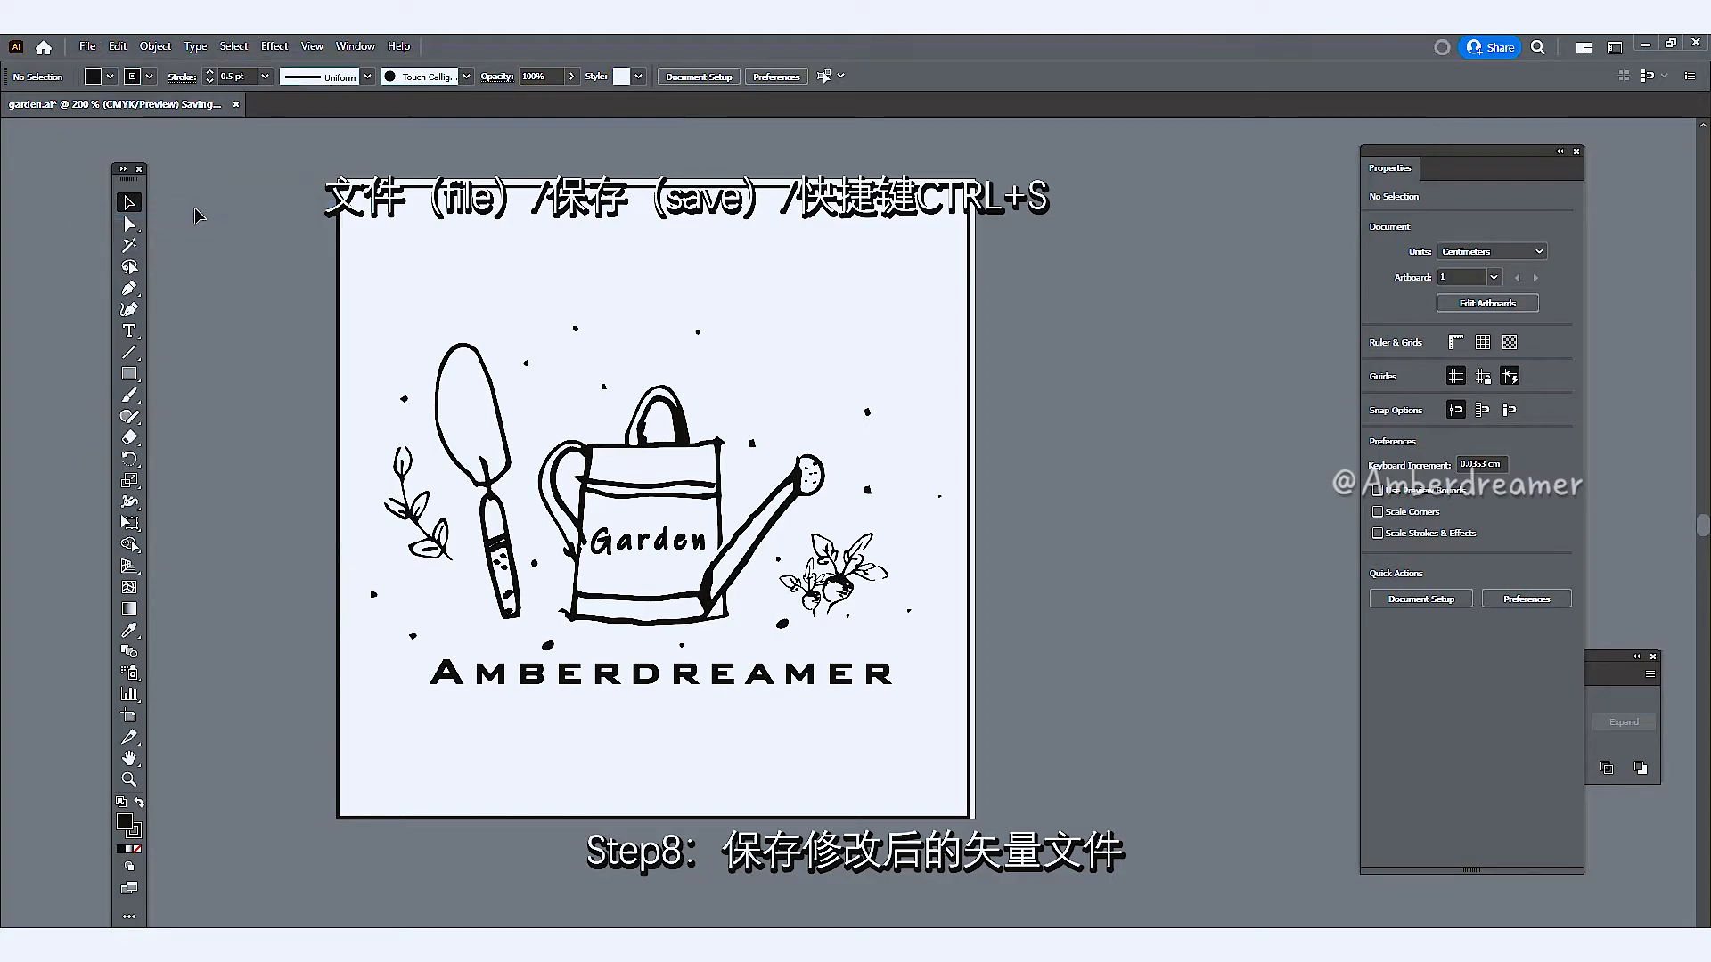
- Export the design as a JPEG named garden logo with the Grayscale color model, and open the exported image from its folder
{"action": "left_click", "coordinate": [87, 47]}
{"action": "mouse_move", "coordinate": [248, 392]}
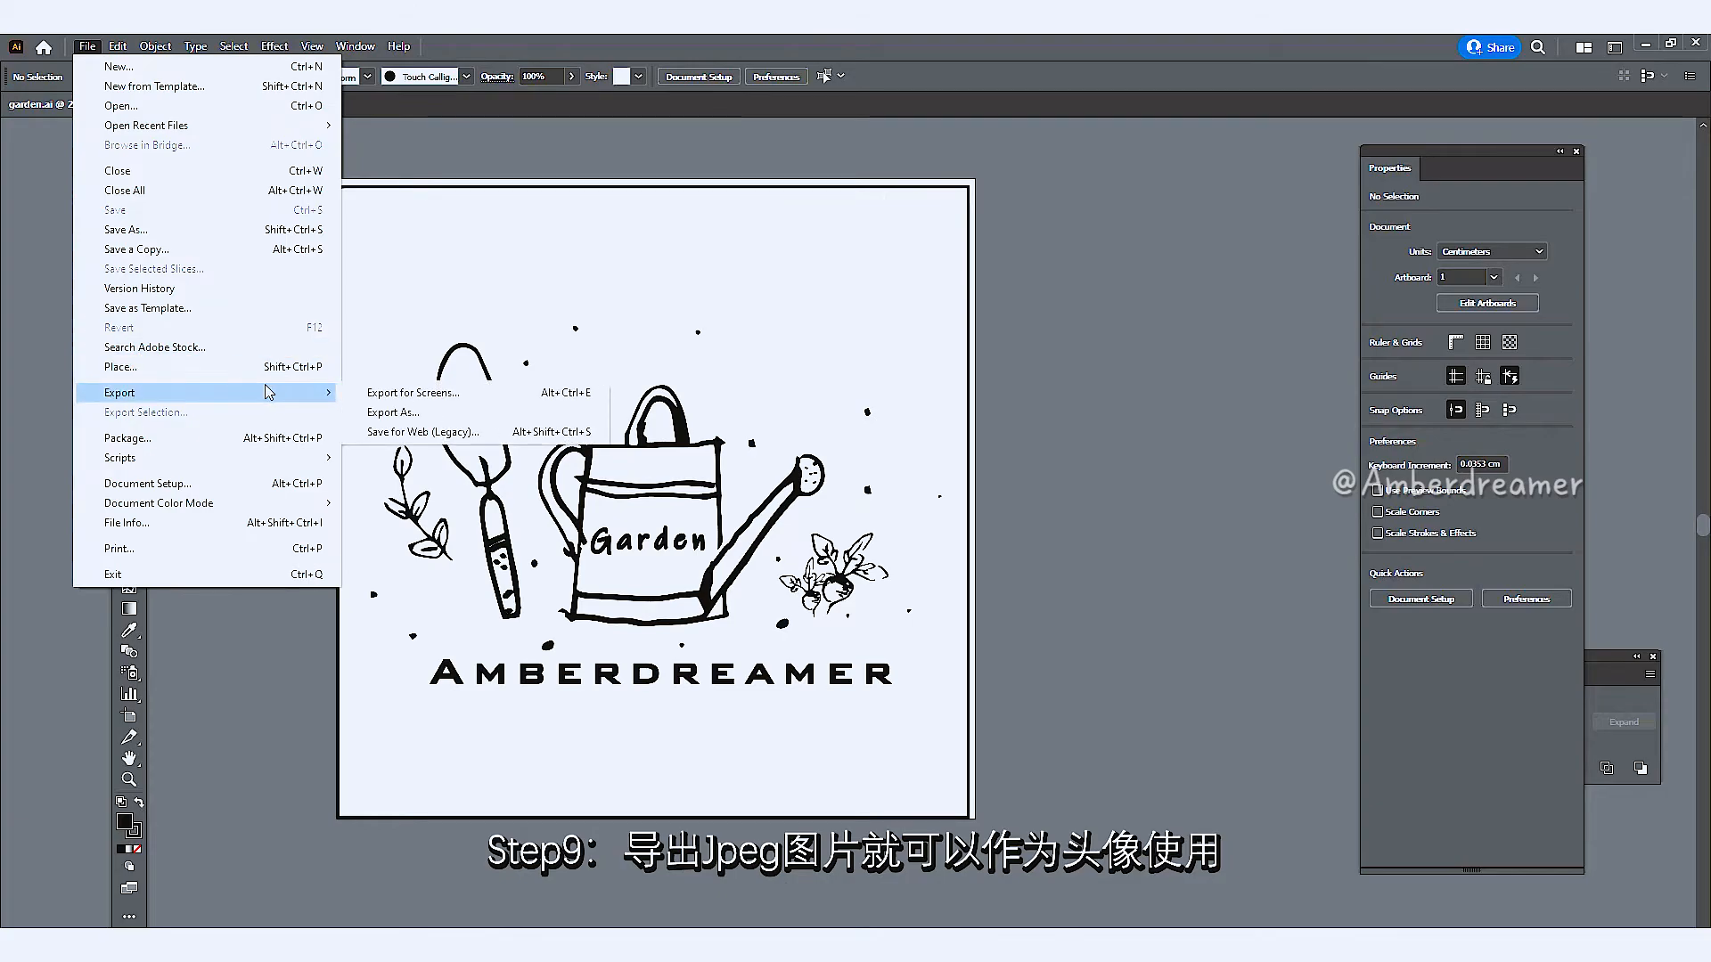
{"action": "left_click", "coordinate": [438, 410]}
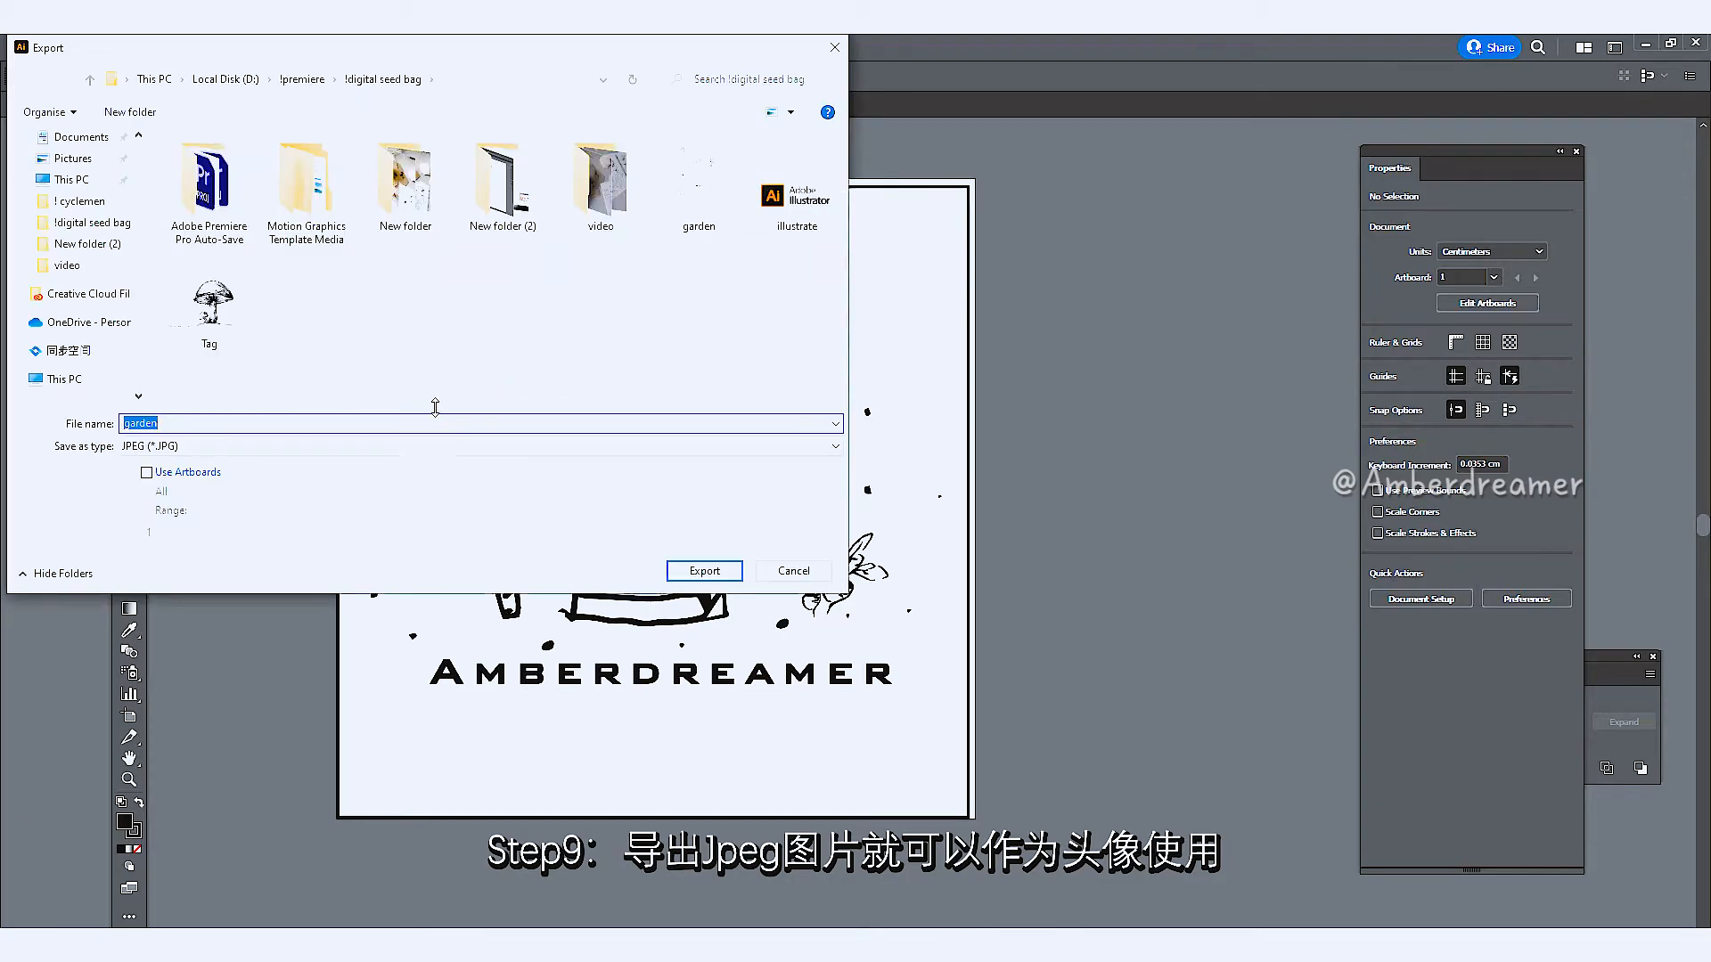
{"action": "left_click", "coordinate": [194, 425]}
{"action": "left_click", "coordinate": [677, 570]}
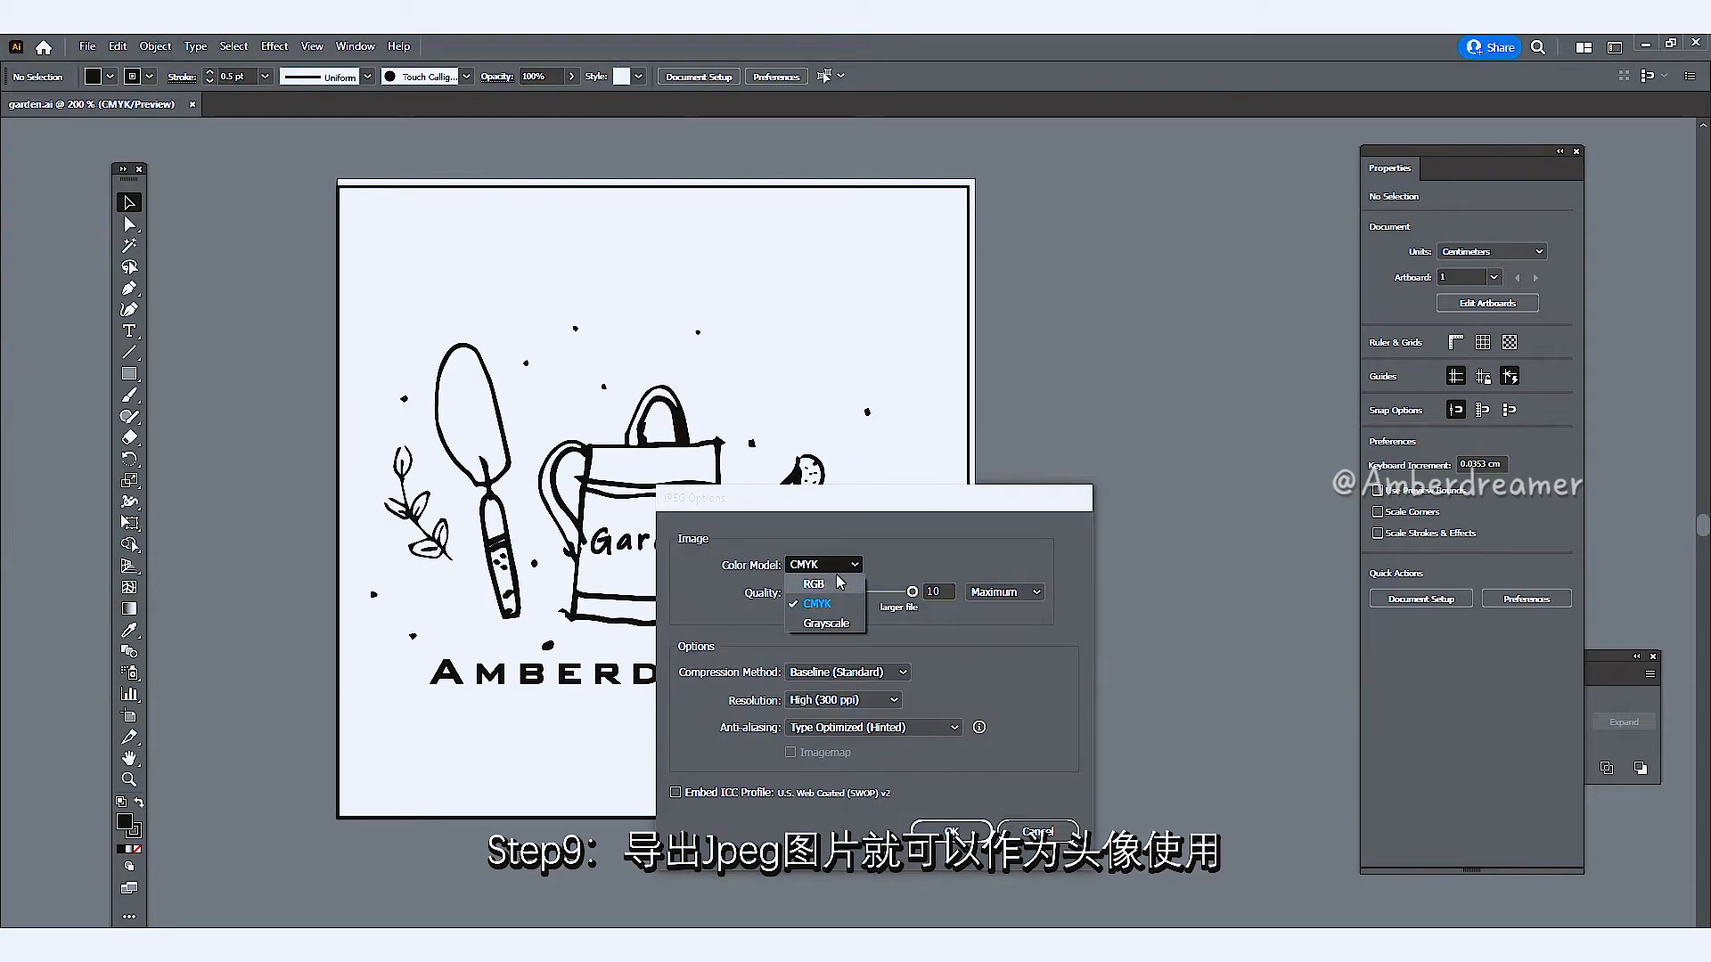
{"action": "left_click", "coordinate": [825, 623]}
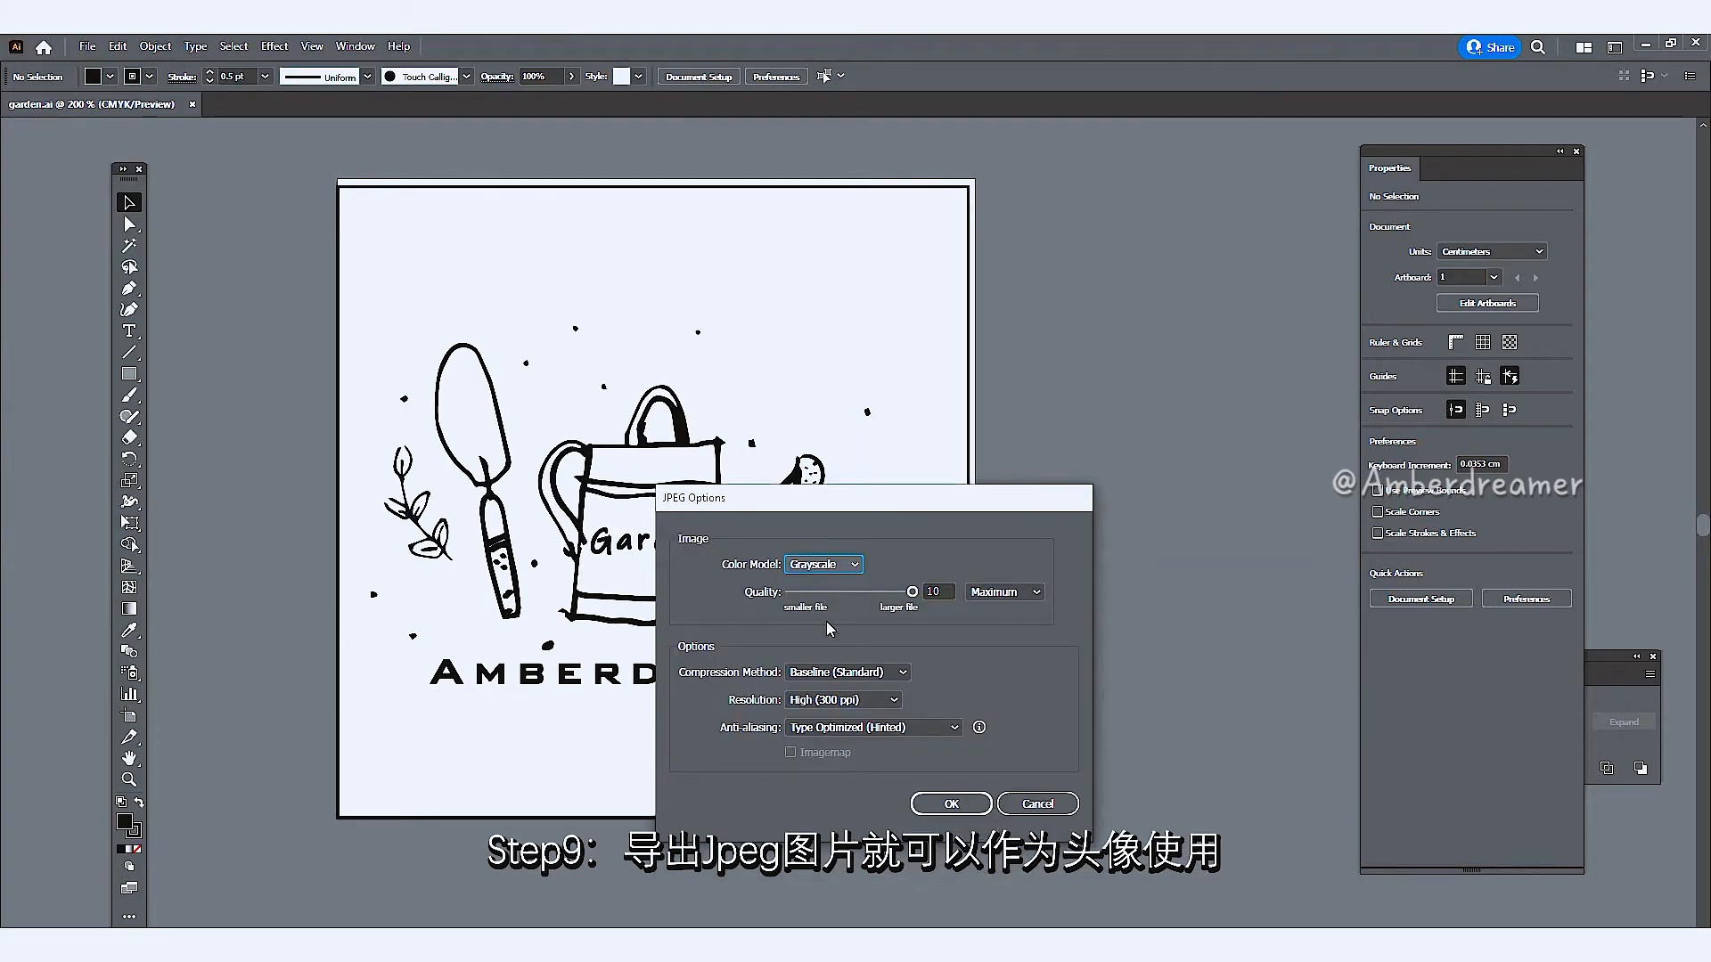
{"action": "left_click", "coordinate": [968, 807]}
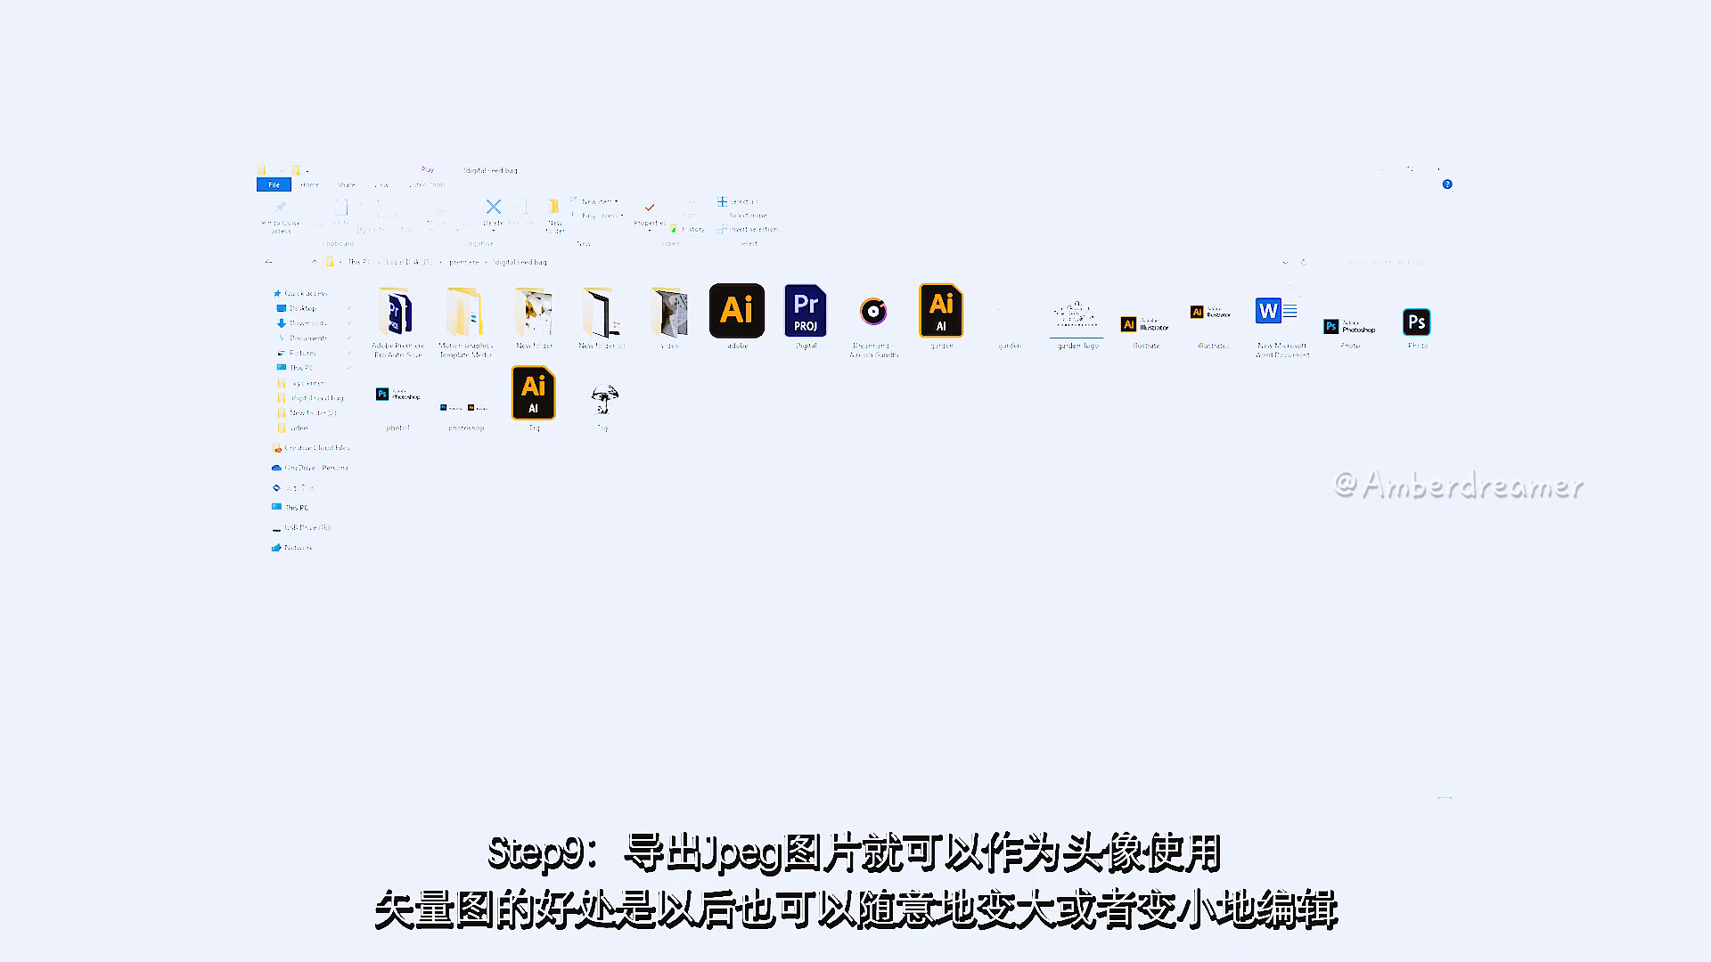
{"action": "double_click", "coordinate": [1075, 313]}
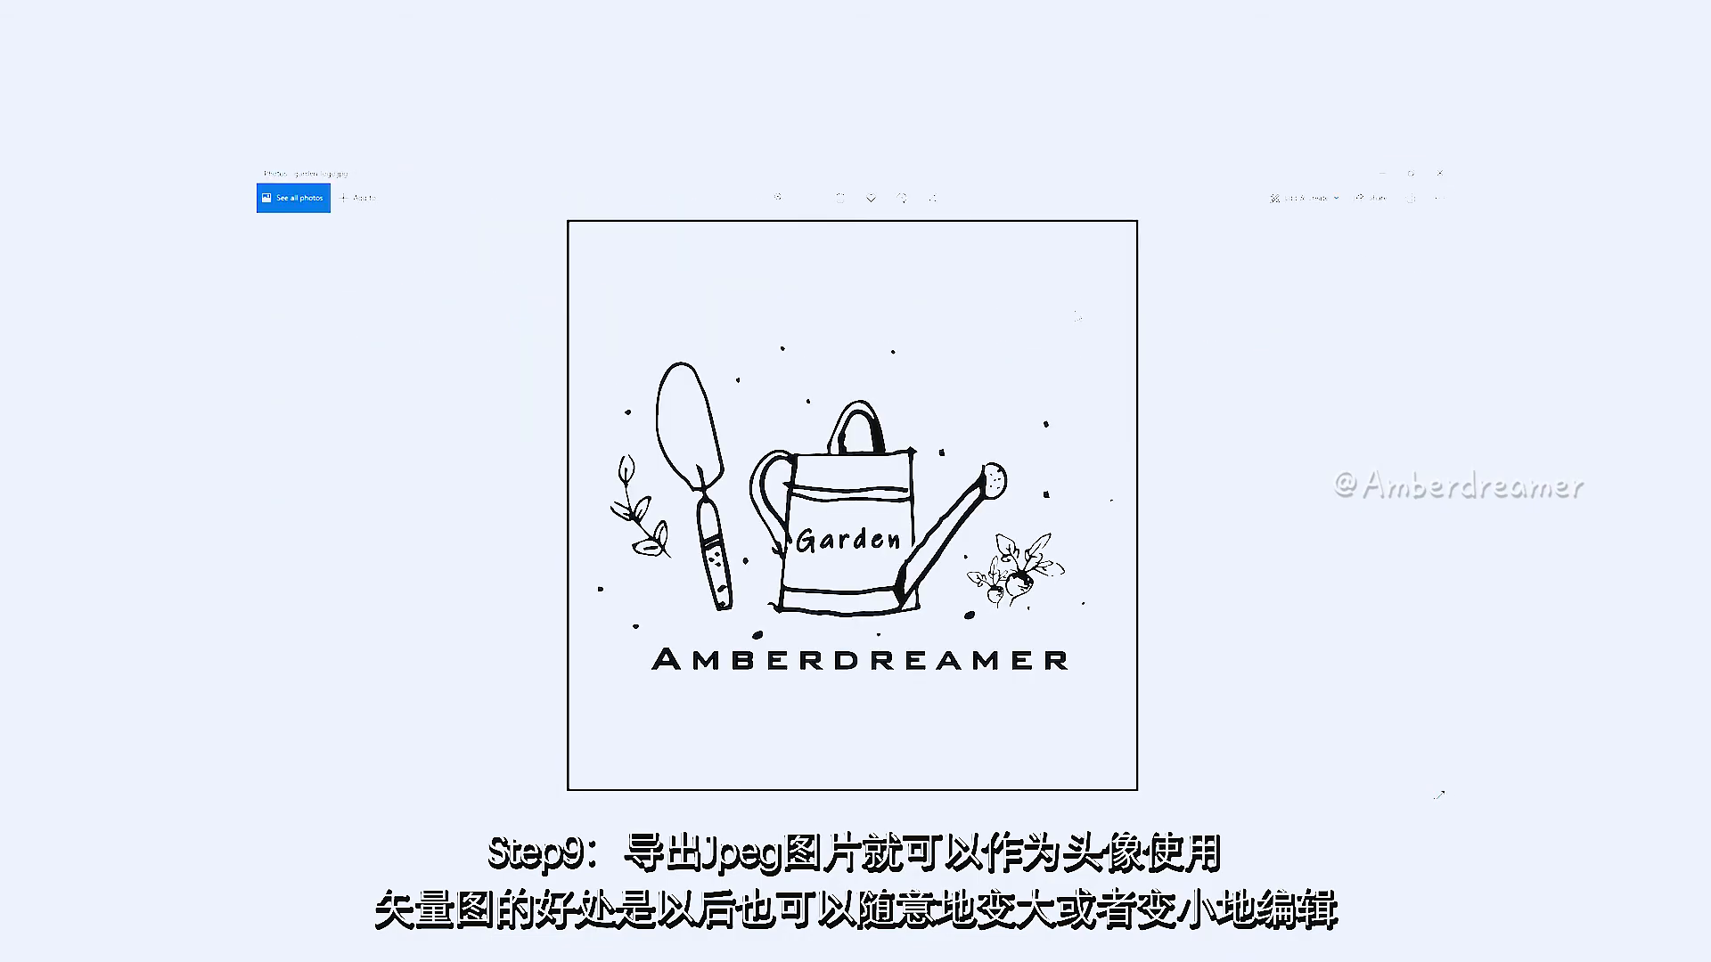